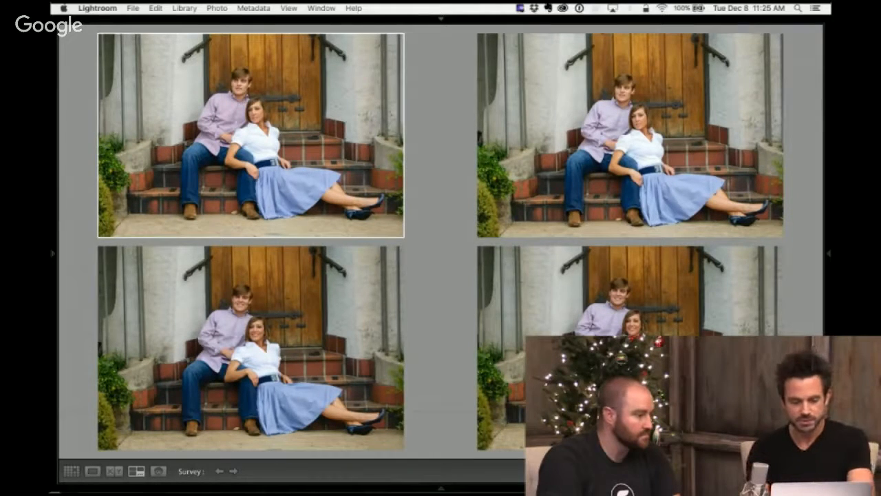
- Flag the third and first surveyed doorway photos as picks, rate the first one five stars, and return to the grid
click(251, 348)
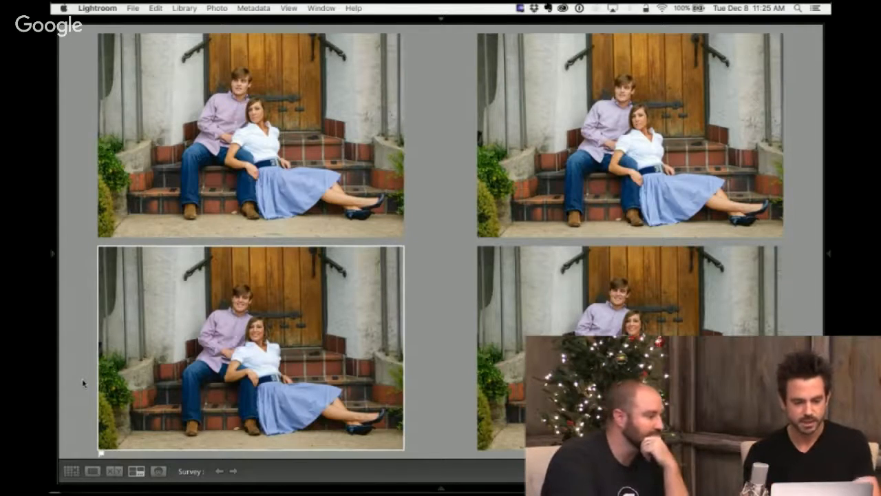
key(Up)
key(p)
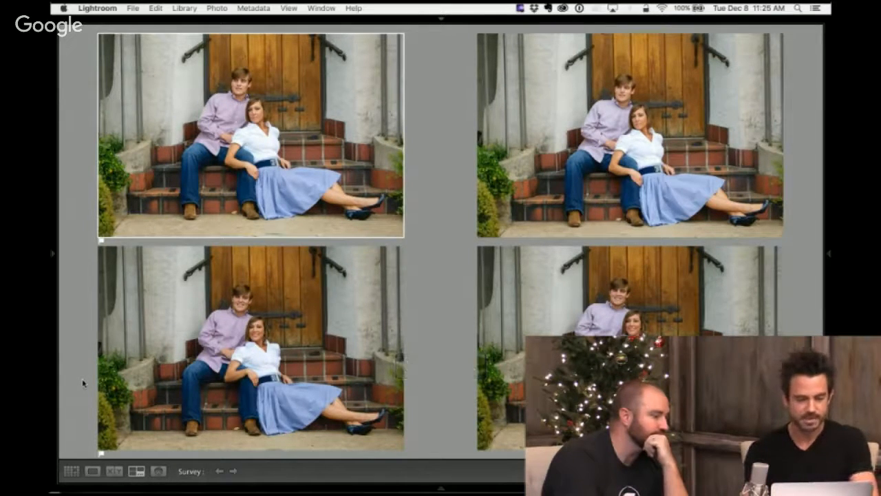
key(5)
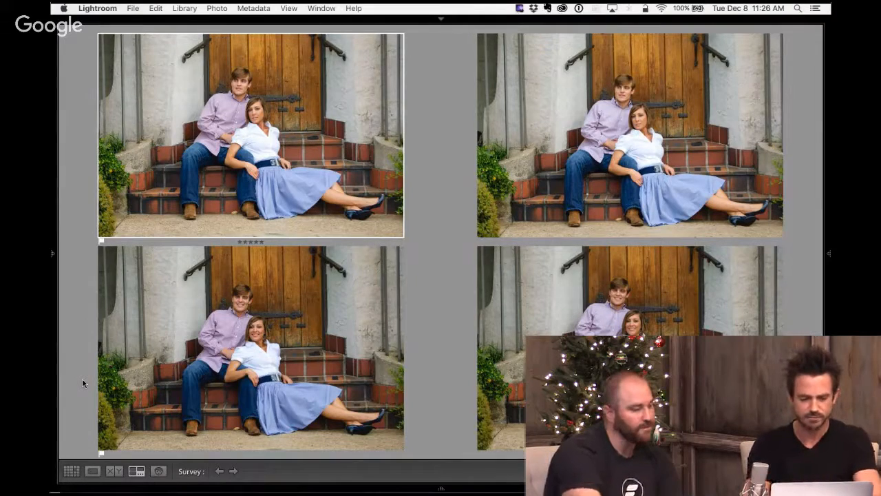
key(g)
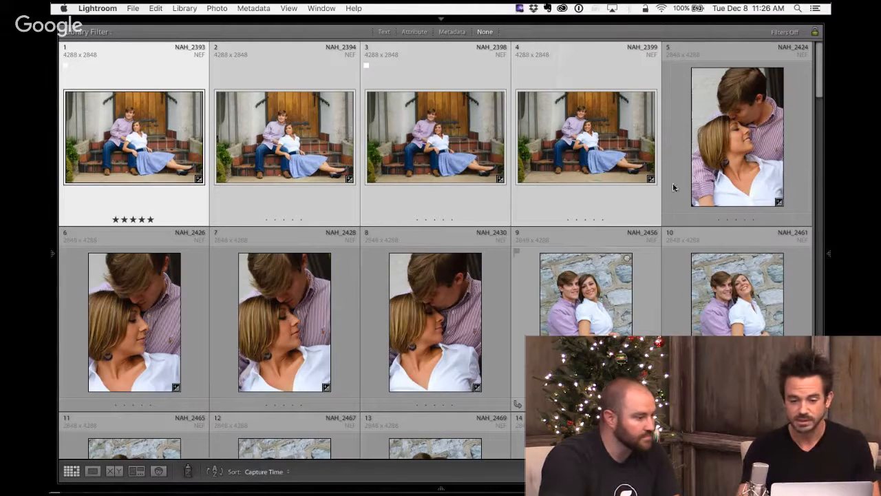
- Select the four close-up couple photos NAH_2424 through NAH_2430 and show them together in Survey view
click(680, 122)
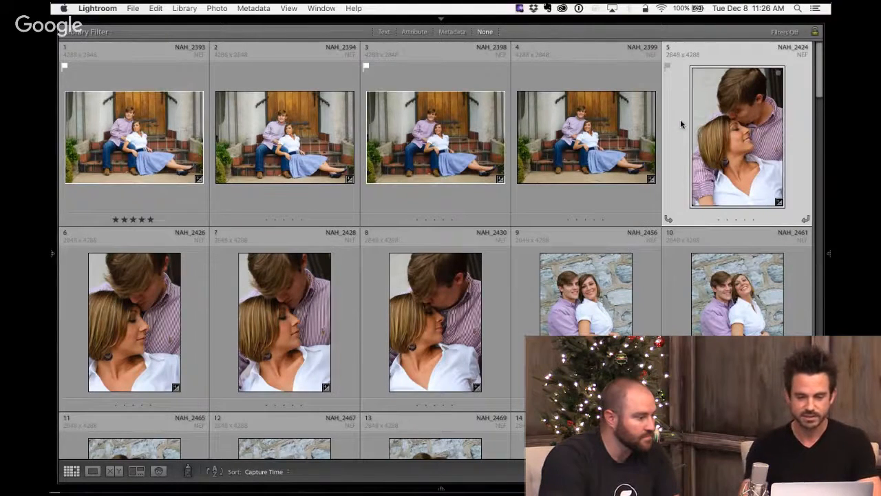
key(shift+Right)
key(shift+Right)
key(shift+Right)
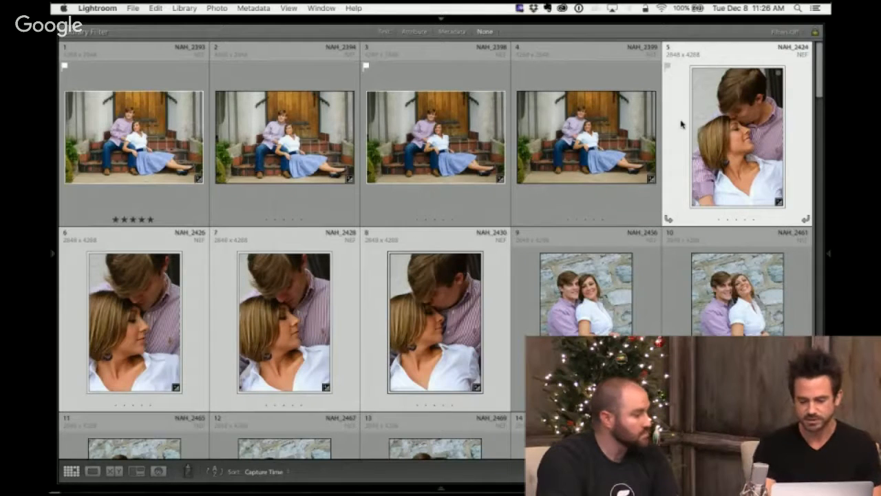
key(n)
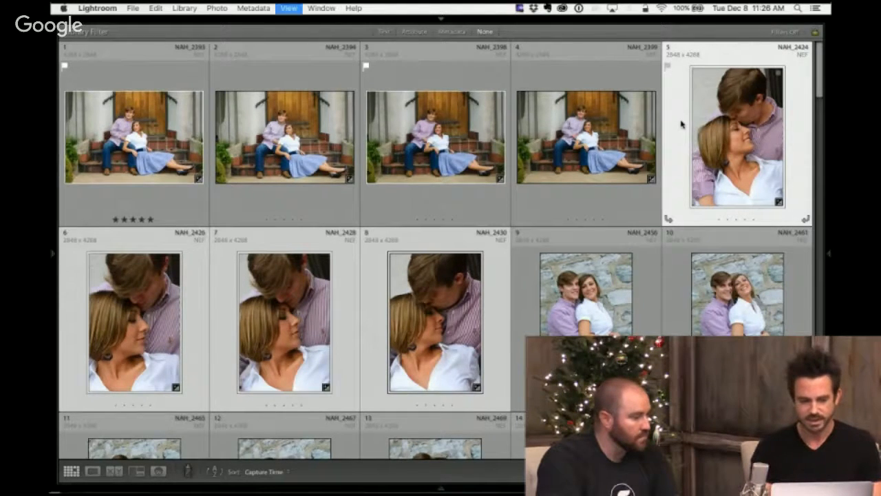
- Flag the first two surveyed close-ups as picks, rate the second one five stars, and return to the grid
key(p)
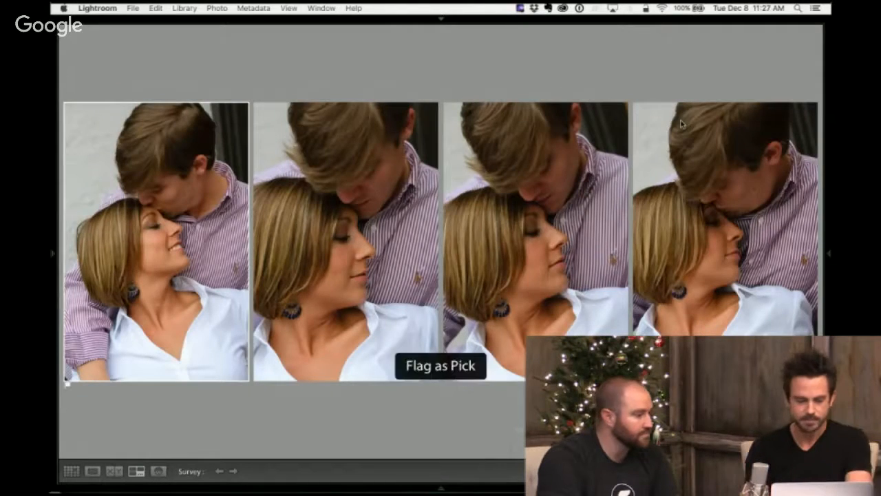
key(Right)
key(5)
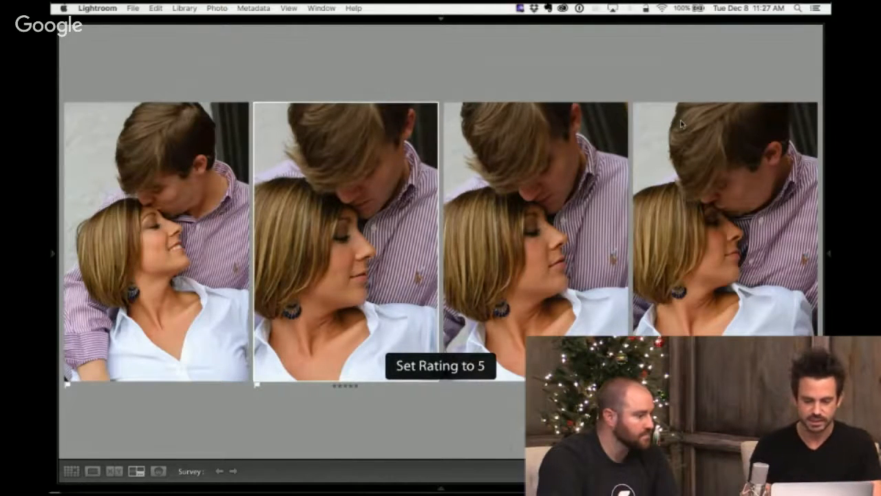
key(g)
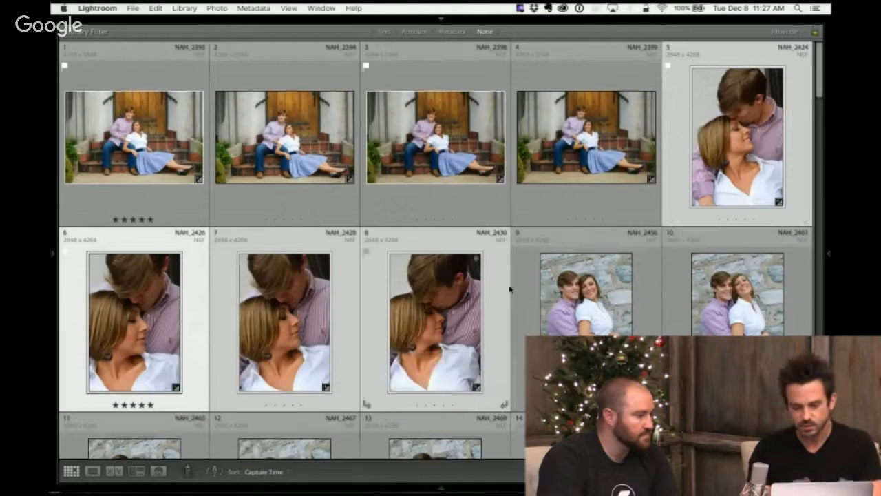
- View the stone-wall photo NAH_2456 in Loupe view and in the Develop module, and return to the Library grid
click(524, 294)
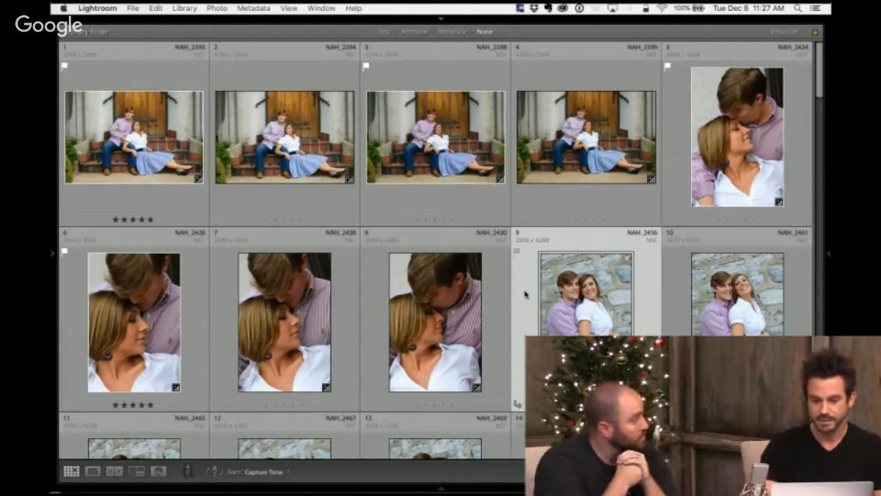
scroll(525, 294, down, 2)
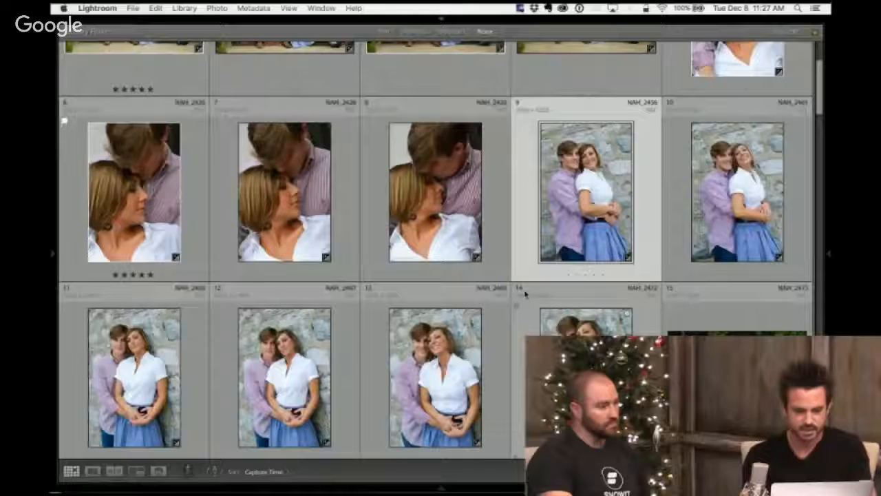
key(e)
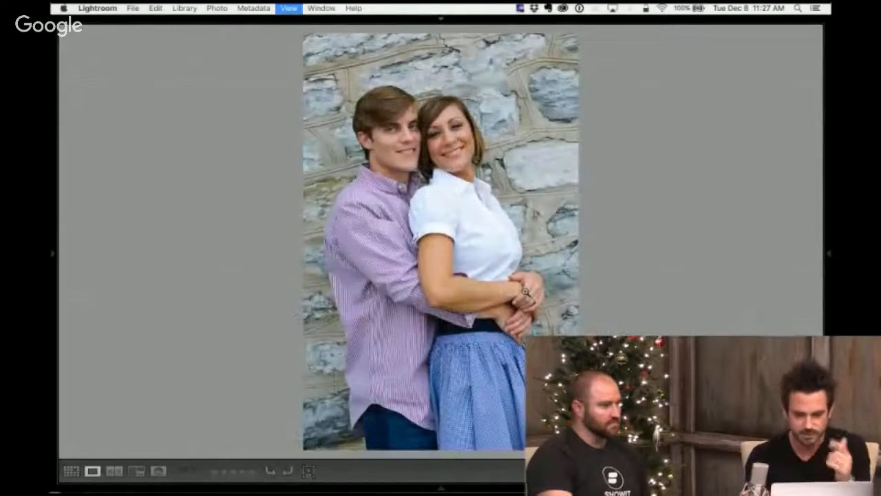
key(d)
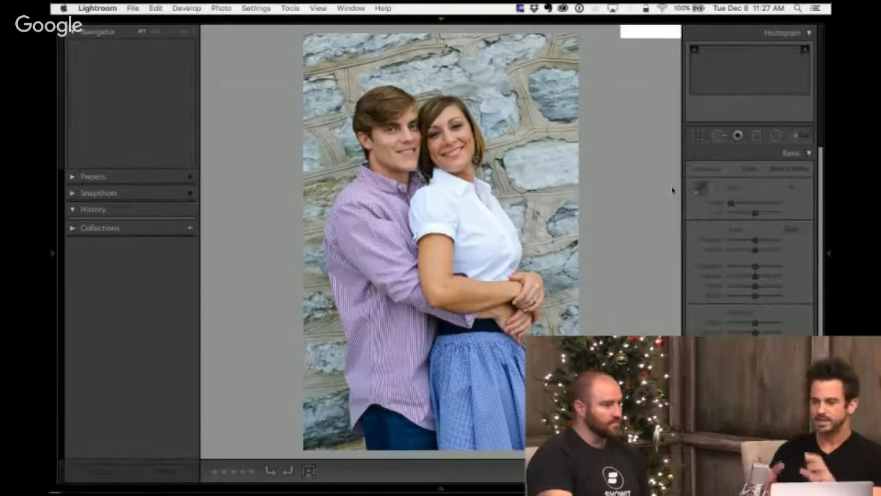
key(g)
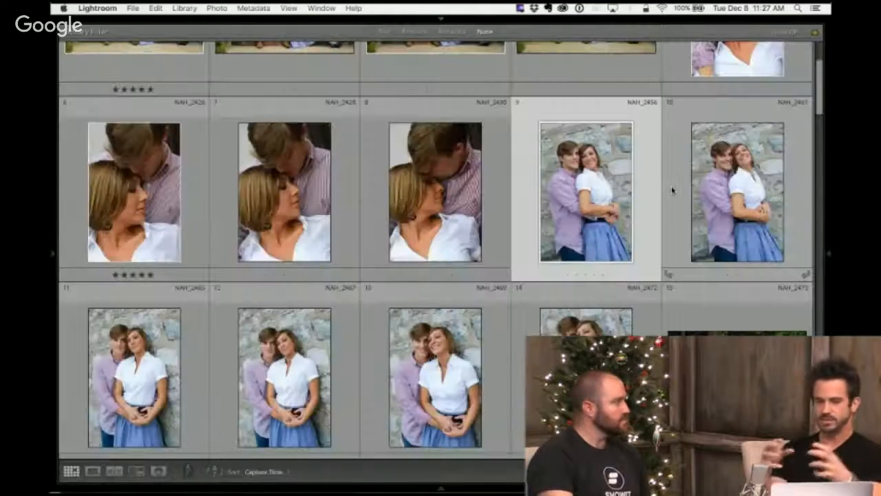
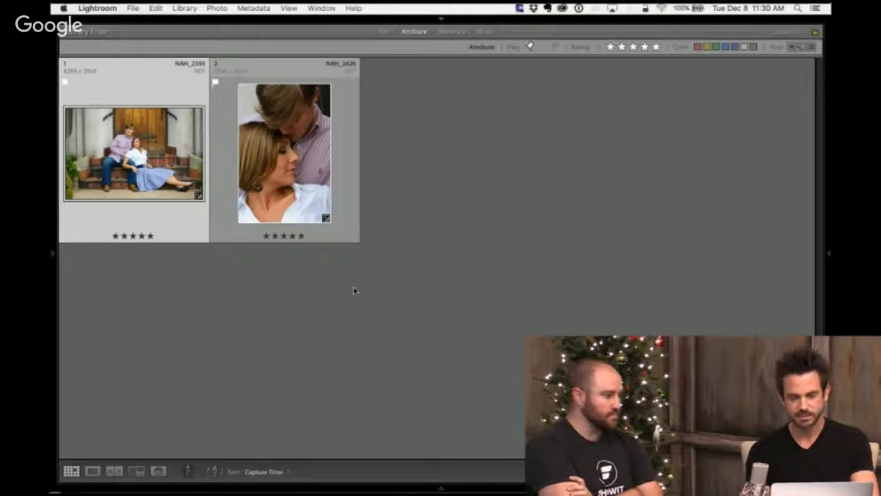
- Apply the PE B&W develop preset to both five-star photos, NAH_2393 and NAH_2426, with the Painter tool, and put the tool away
key(super+a)
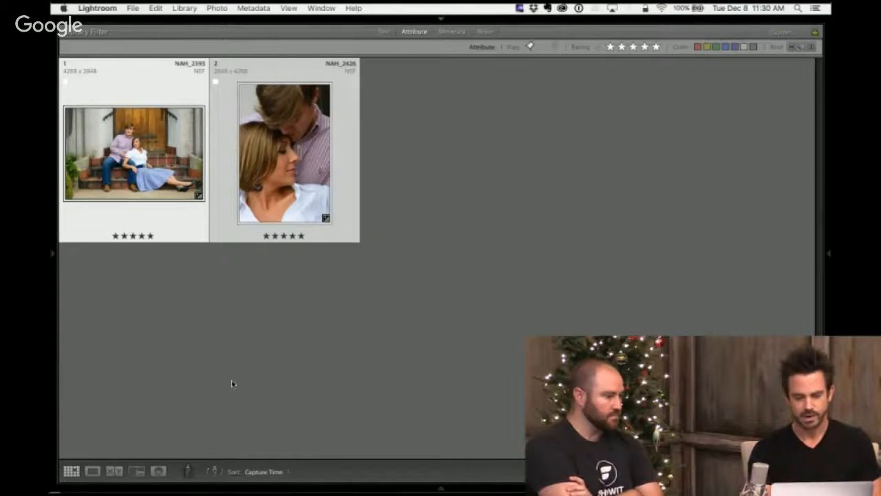
click(190, 471)
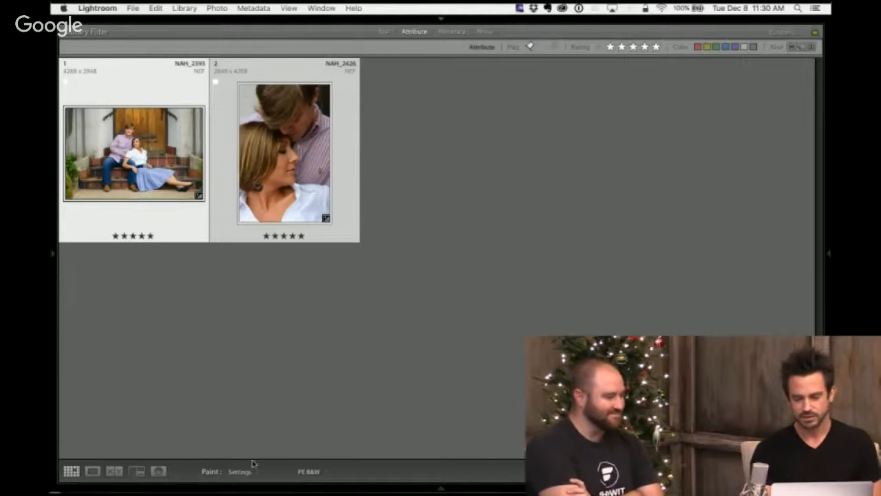
click(321, 473)
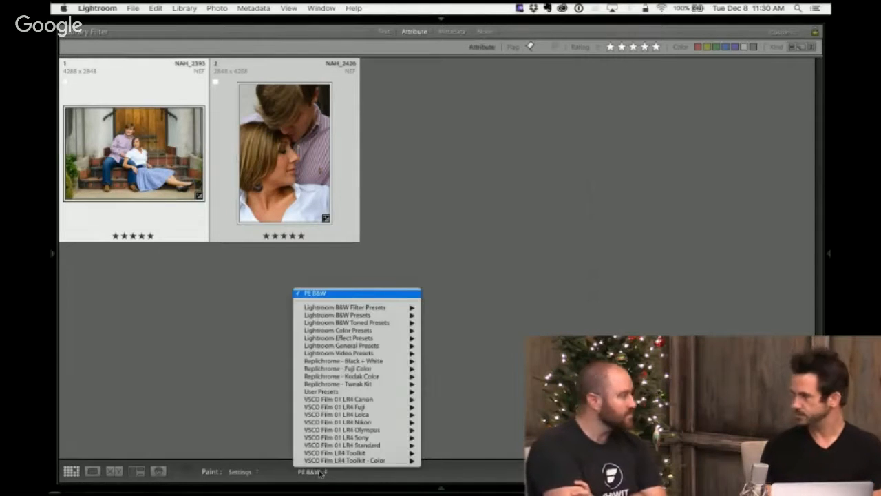
click(238, 386)
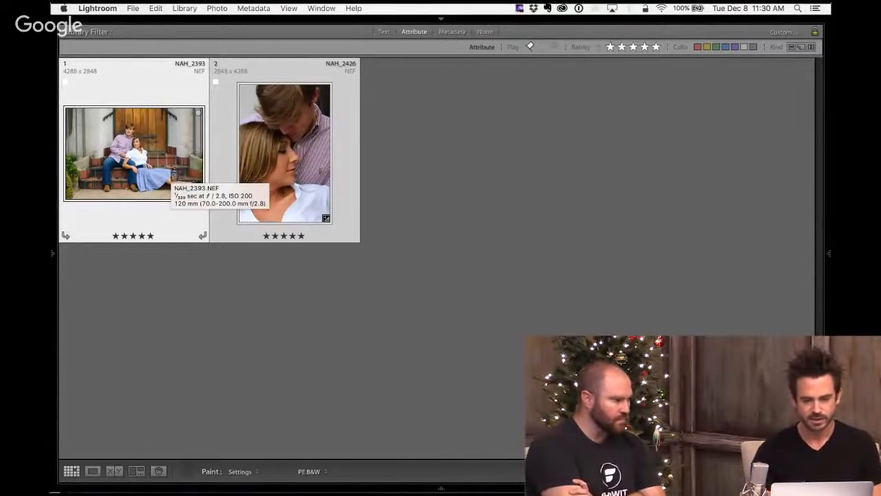
click(147, 145)
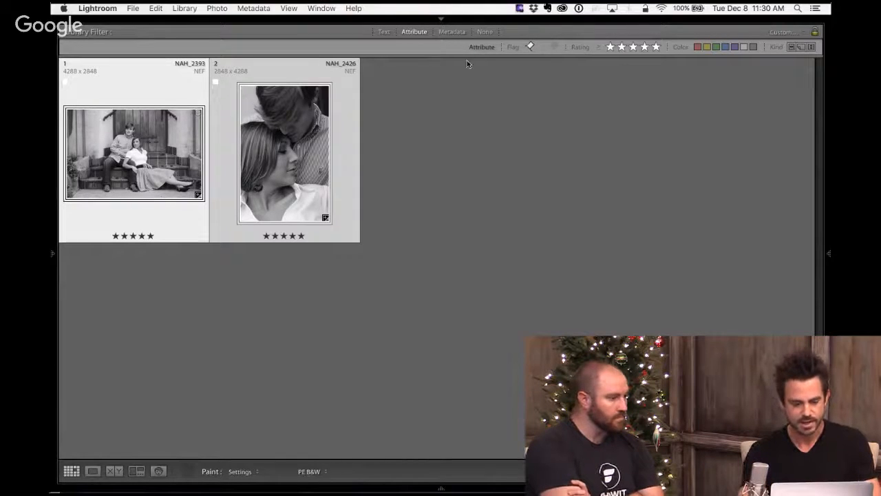
click(187, 470)
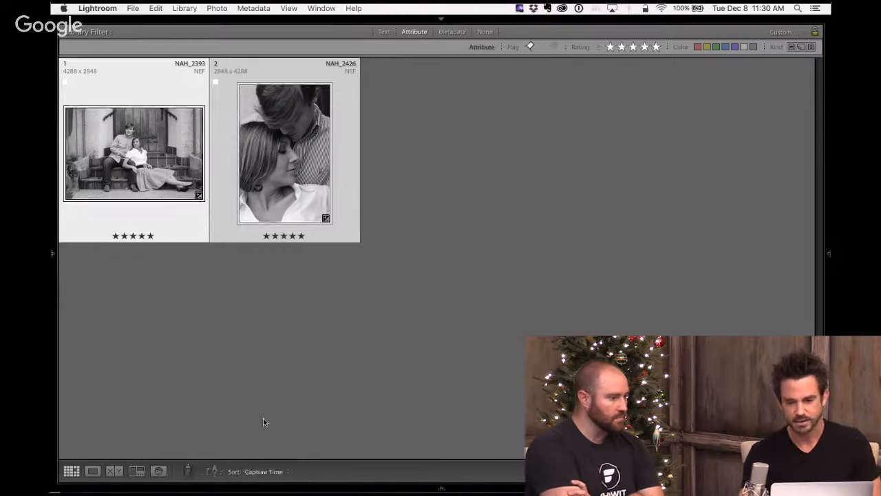
- Clear the five-star filter, view the black-and-white doorway photo NAH_2393 large in Develop, and return to the Library grid
click(658, 48)
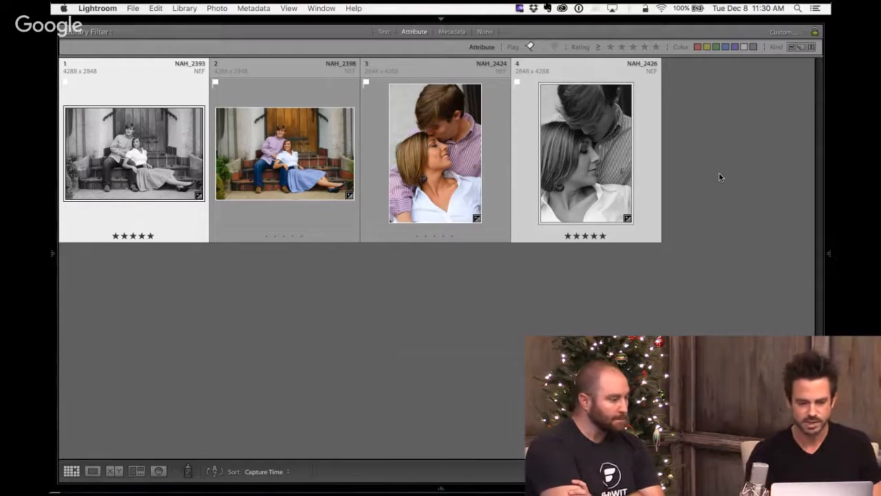
click(158, 88)
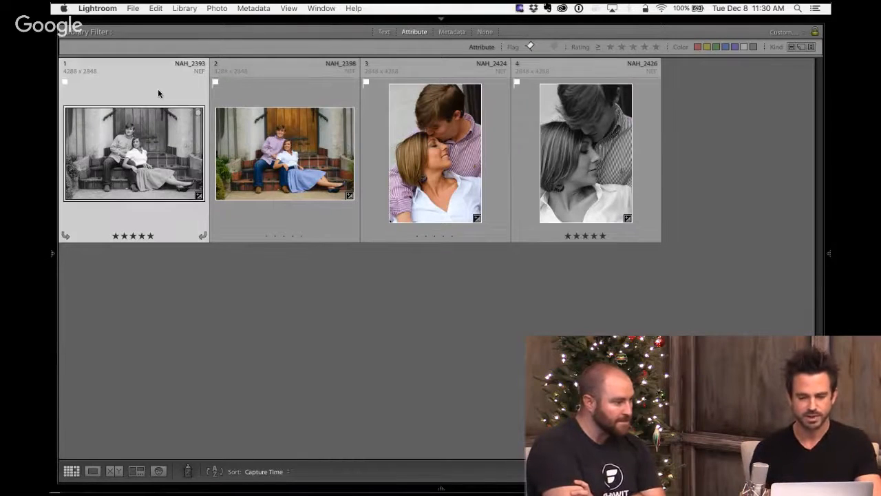
key(r)
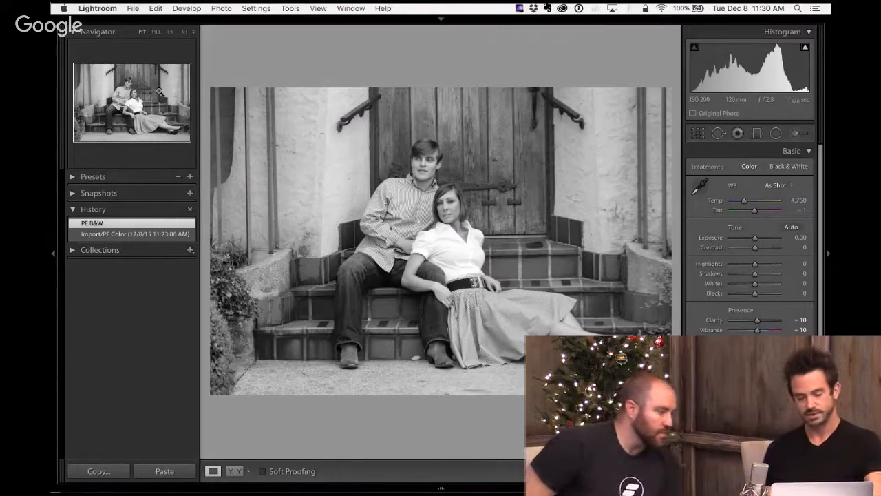
key(Tab)
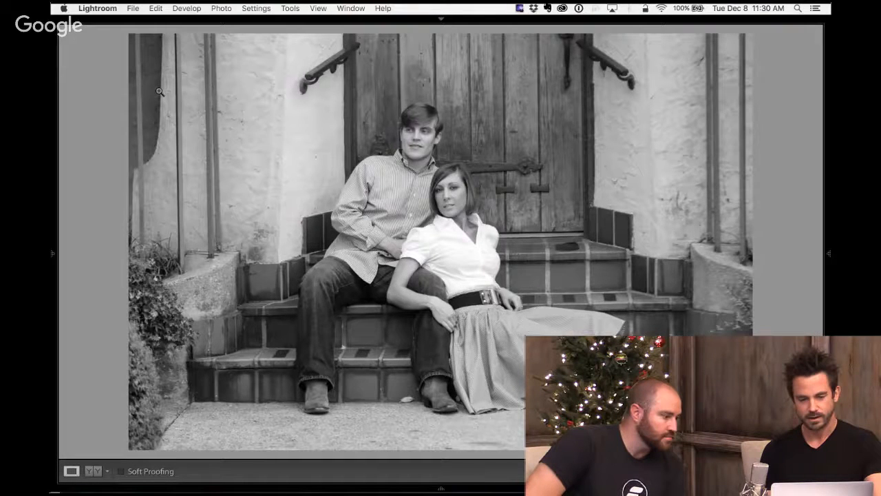
key(shift+Tab)
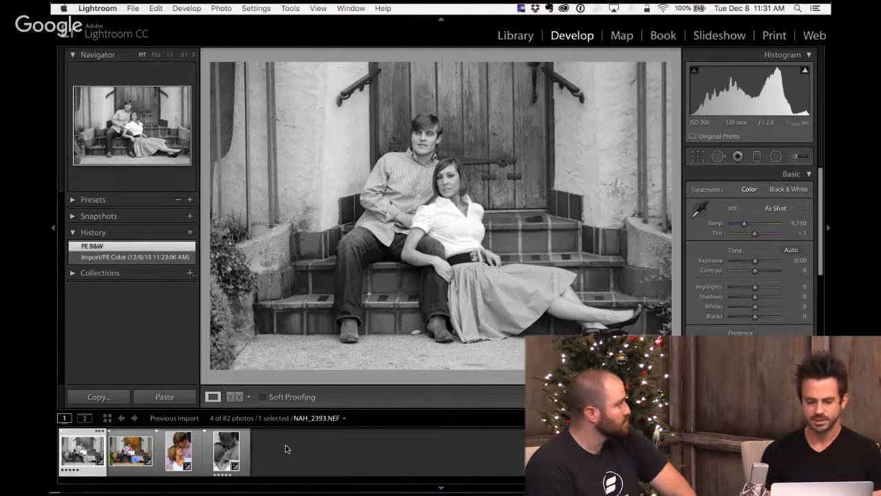
key(g)
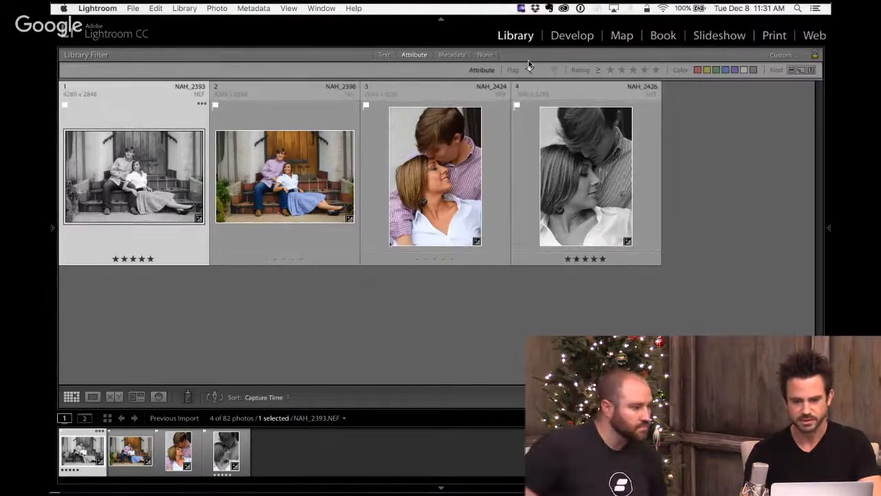
- Turn off the pick filter and flag the ivy-wall photos NAH_2473, NAH_2474 and NAH_2483 as picks
click(530, 72)
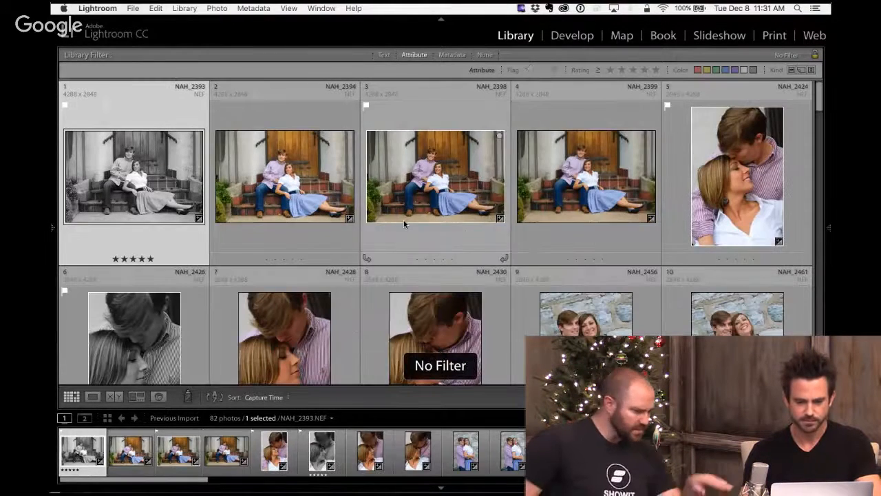
scroll(404, 222, down, 5)
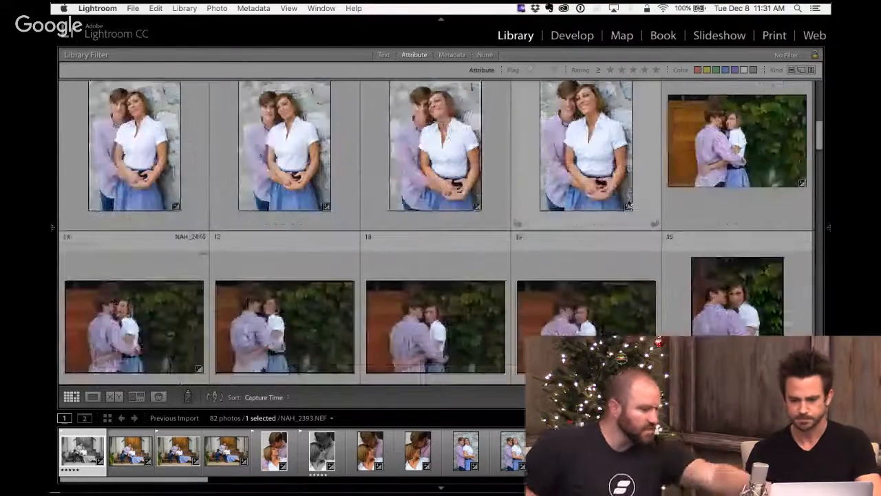
scroll(628, 205, up, 1)
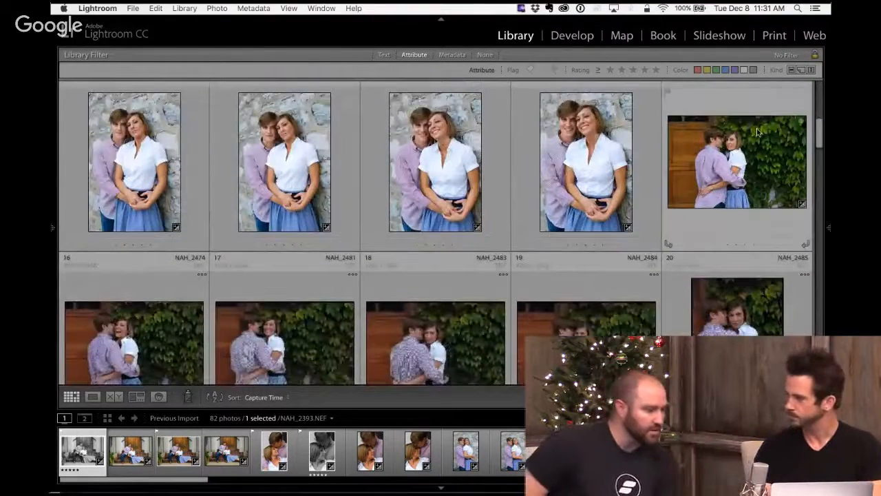
click(757, 110)
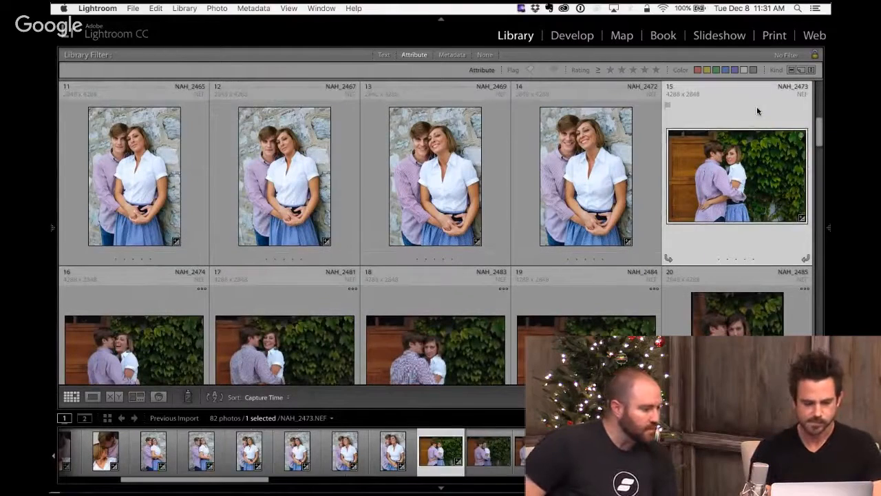
key(shift+Right)
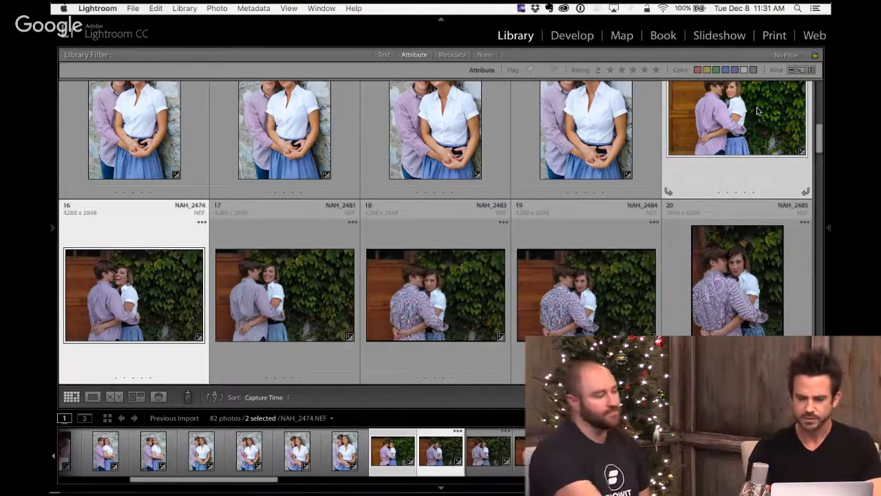
click(756, 164)
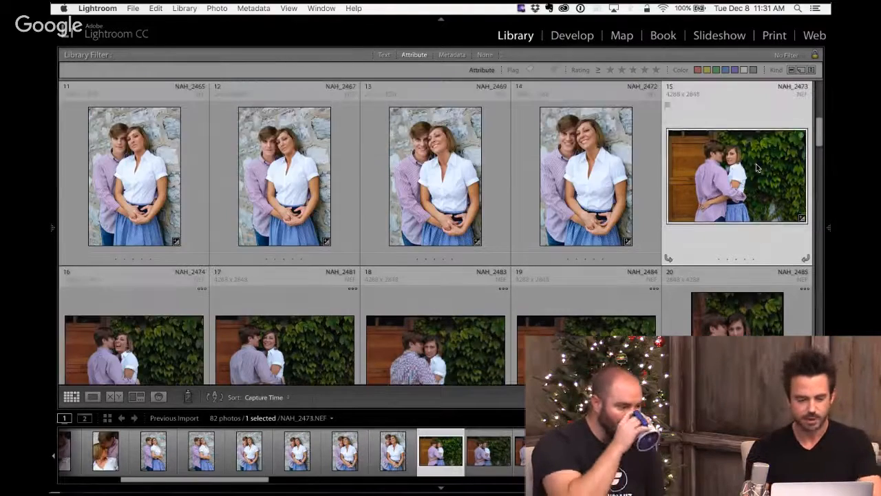
key(p)
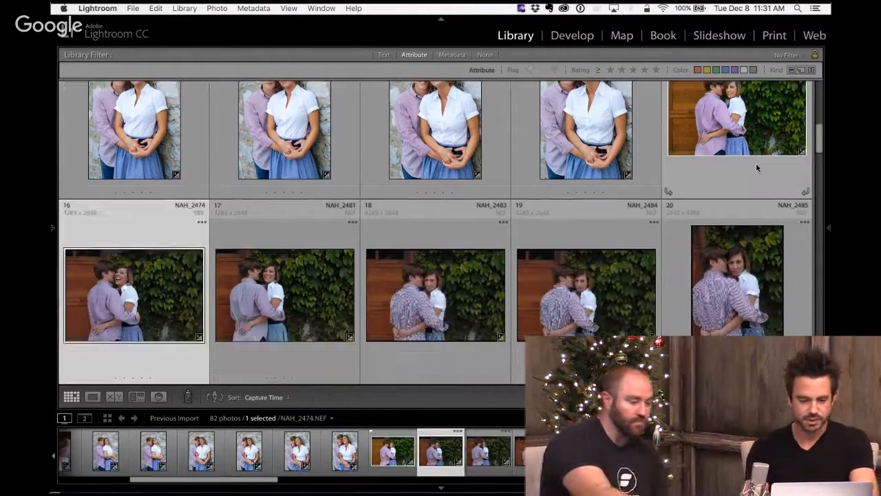
key(p)
key(Right)
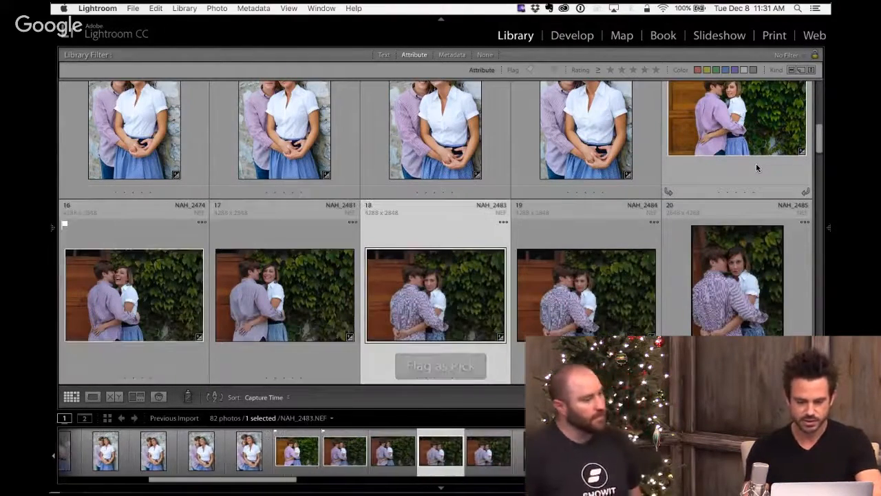
key(p)
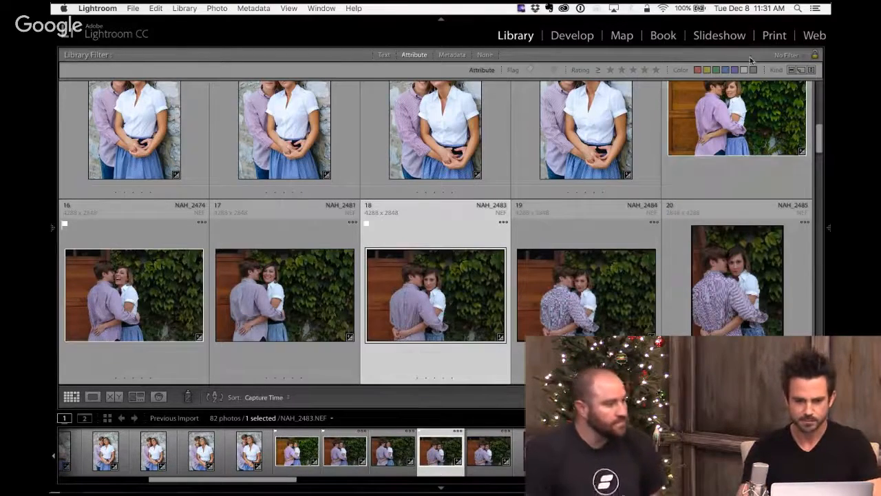
- Filter the grid to flagged picks, select the first photo NAH_2393, and enlarge the thumbnails with the surrounding panels hidden
click(528, 71)
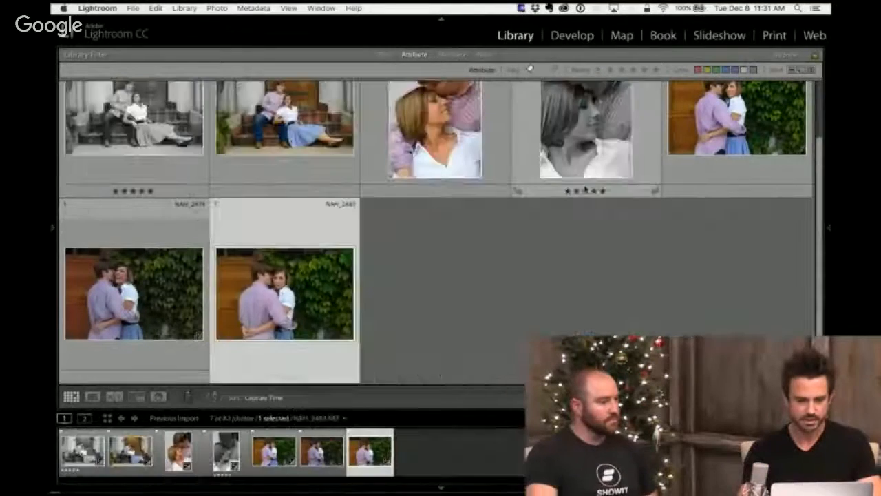
click(184, 176)
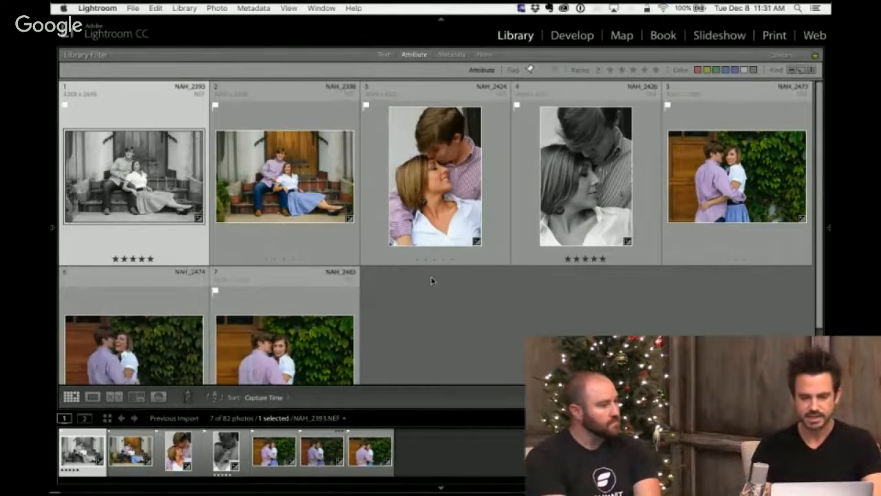
key(shift+Tab)
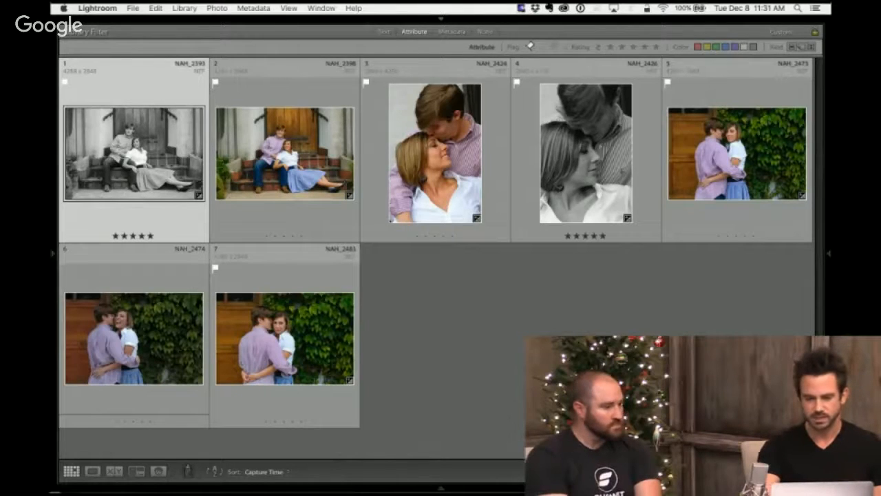
key(equal)
key(j)
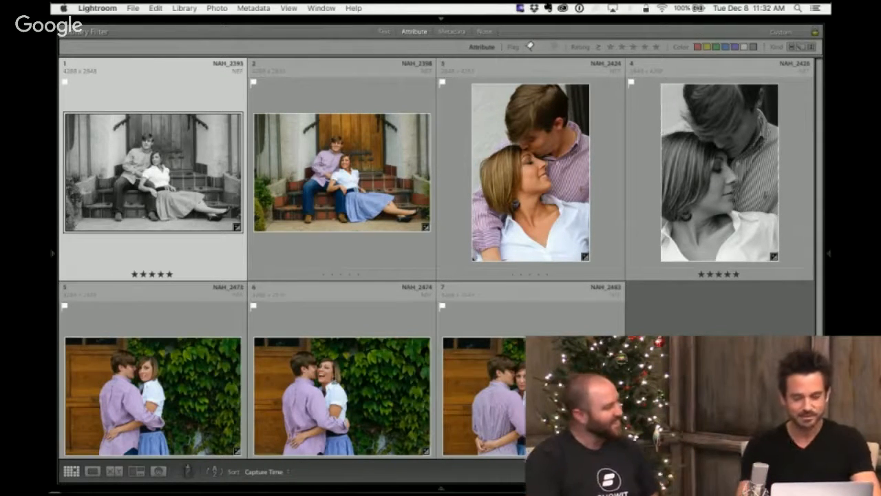
- Open the black-and-white doorway photo NAH_2393 in Develop with all panels shown, and collapse the HSL section
key(d)
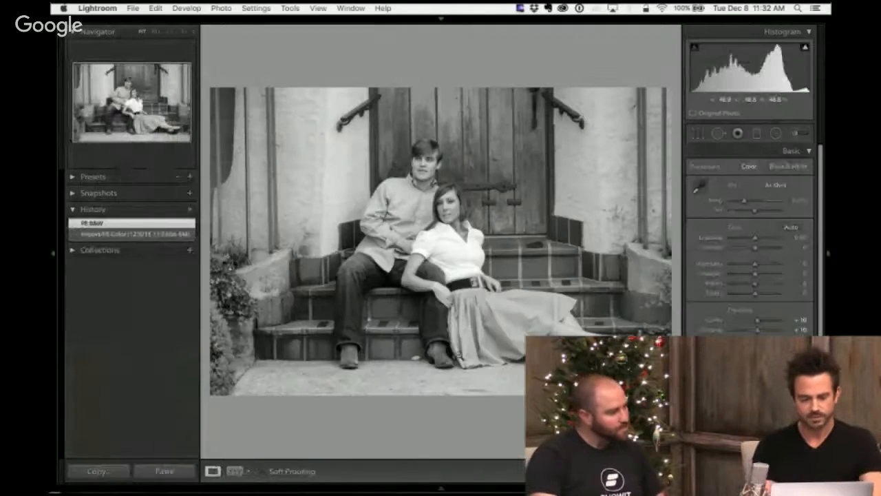
key(shift+Tab)
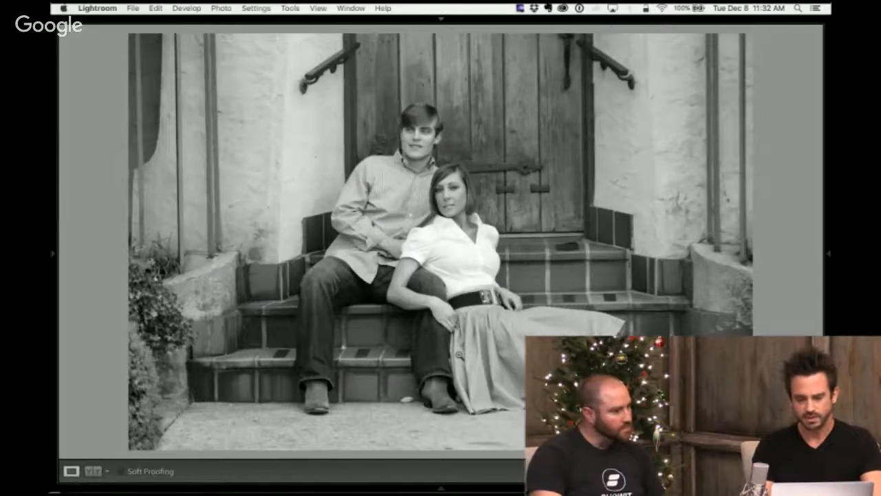
key(shift+Tab)
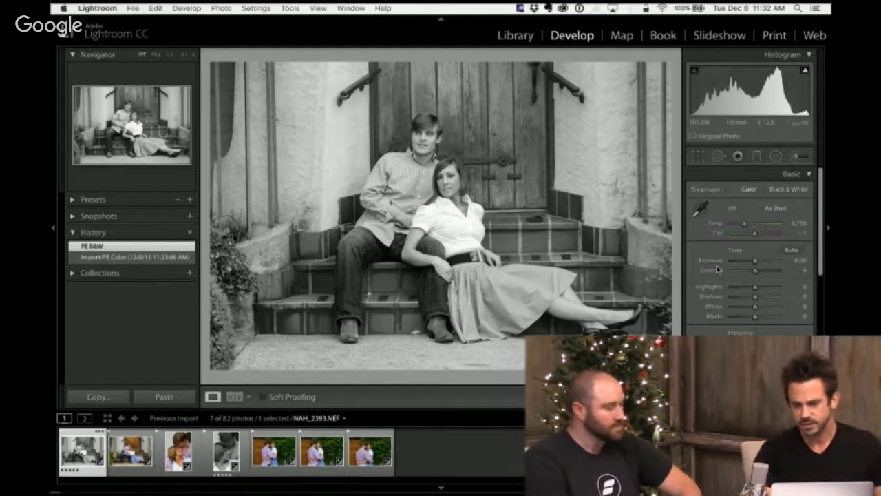
scroll(802, 253, down, 5)
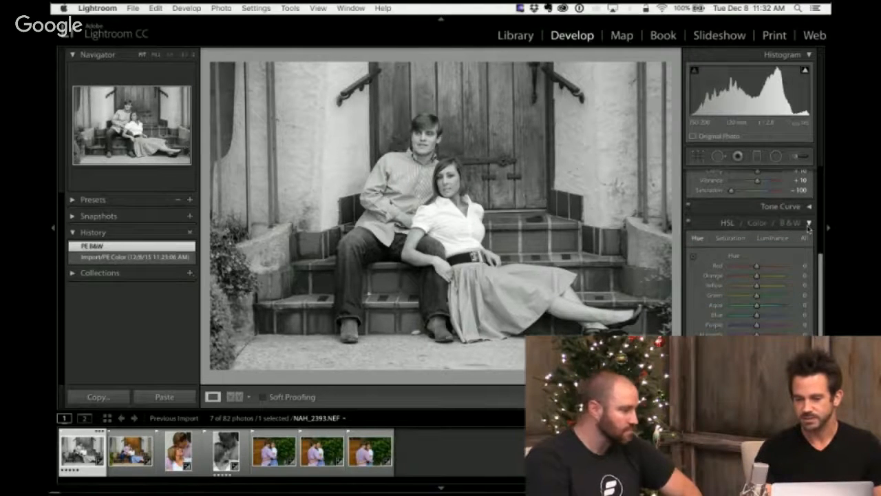
click(809, 224)
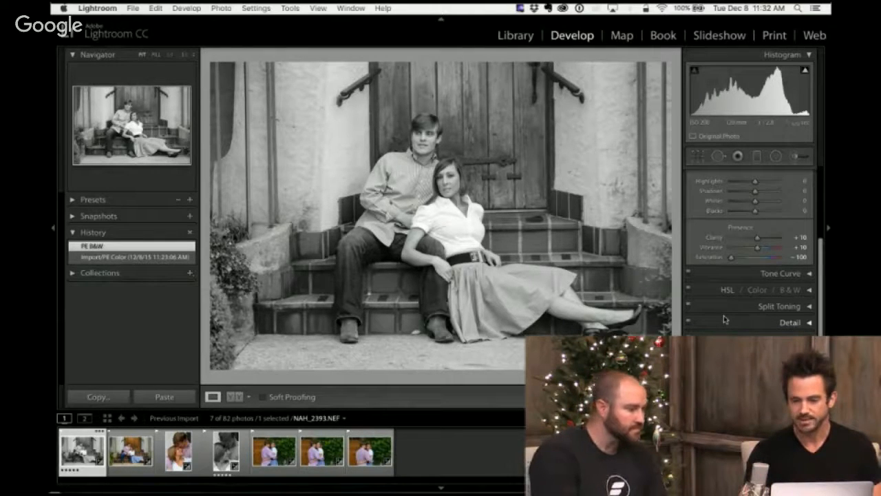
- Review the doorway photo's Basic settings, cycling the active adjustment through Clarity and Vibrance and back to Exposure
scroll(724, 319, up, 5)
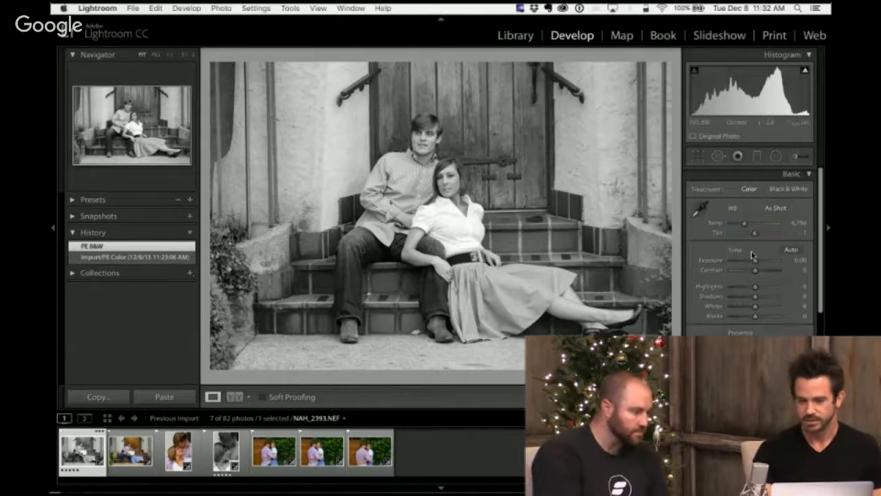
scroll(753, 255, down, 4)
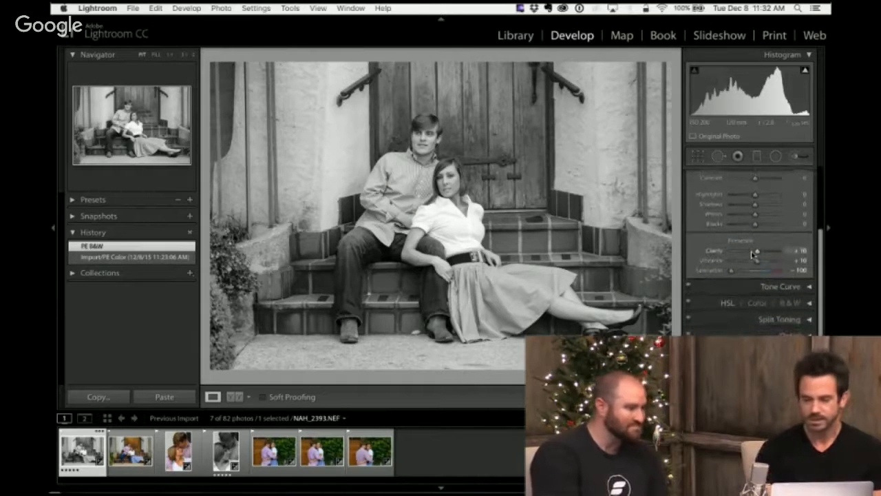
scroll(753, 256, up, 4)
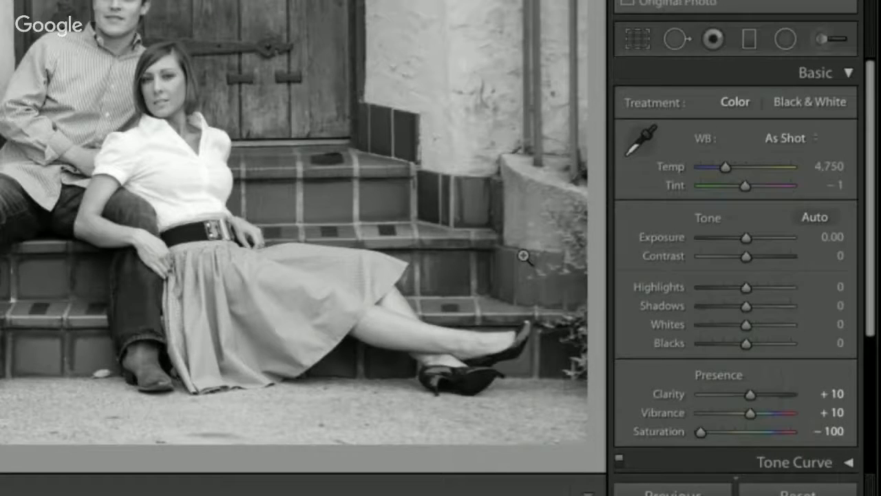
key(.)
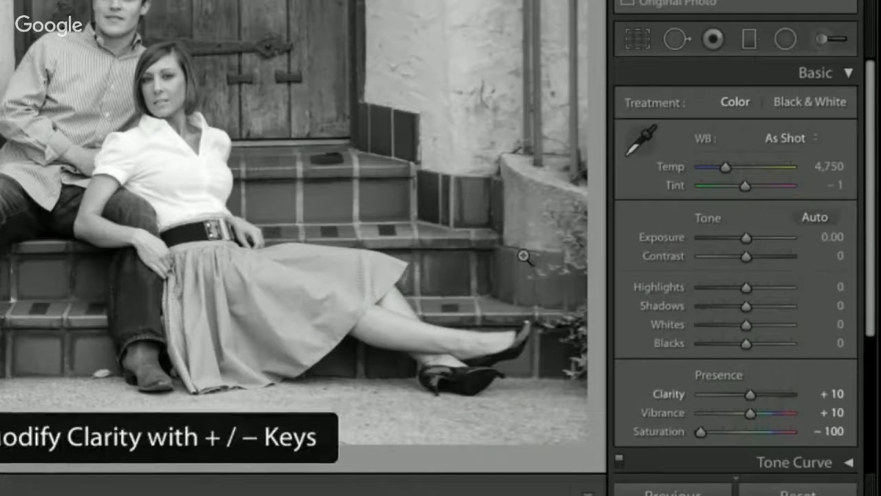
key(period)
key(comma)
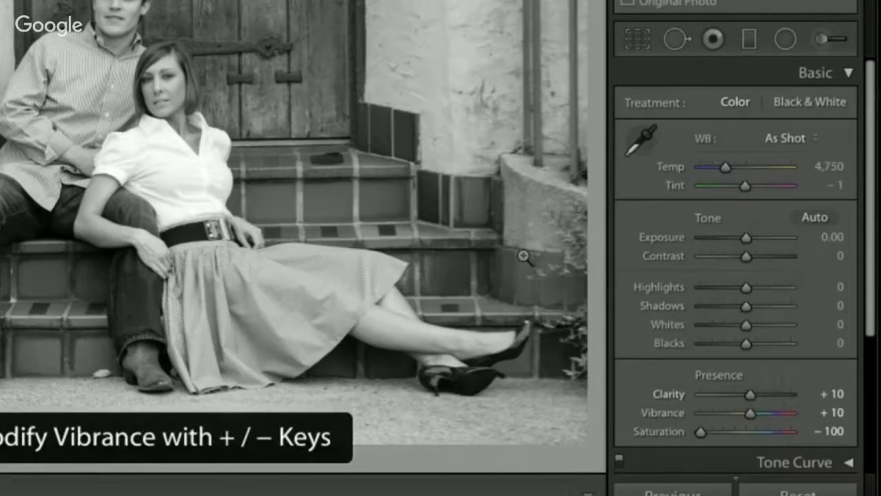
key(comma)
key(comma)
key(comma)
key(comma)
key(comma)
key(comma)
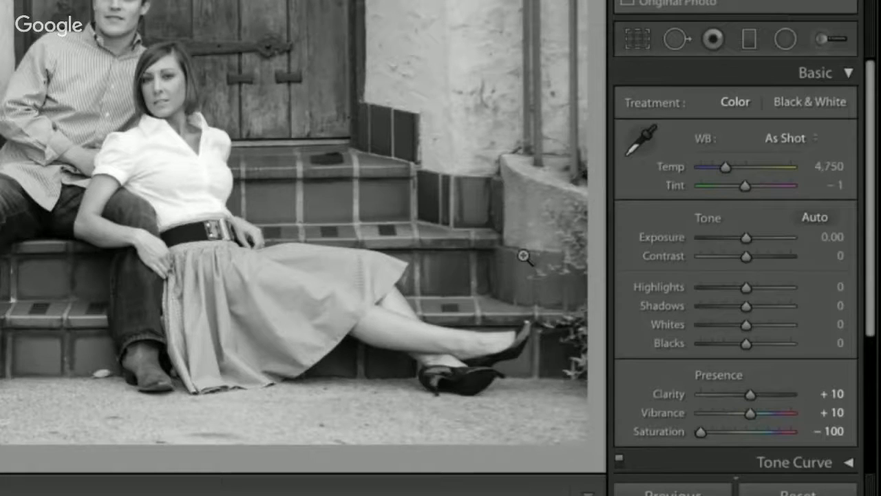
- Brighten the black-and-white doorway photo, trying Exposure at +0.63 and settling on +0.30
key(equal)
key(equal)
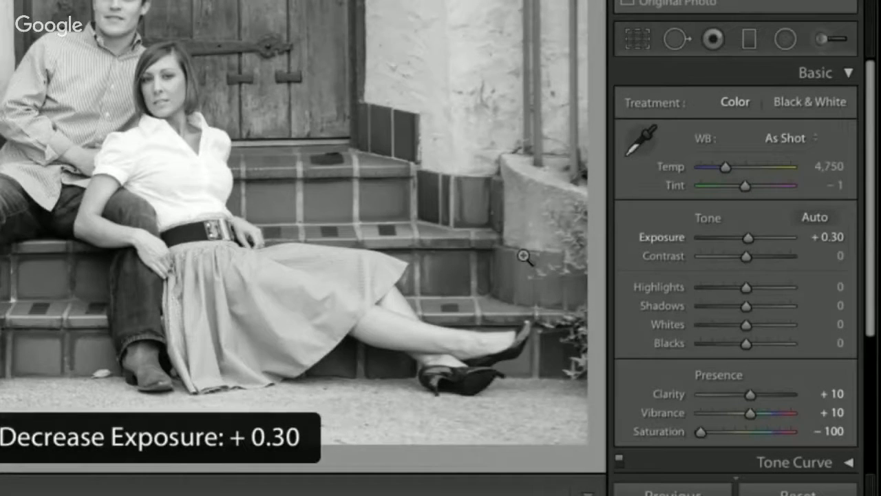
key(shift+equal)
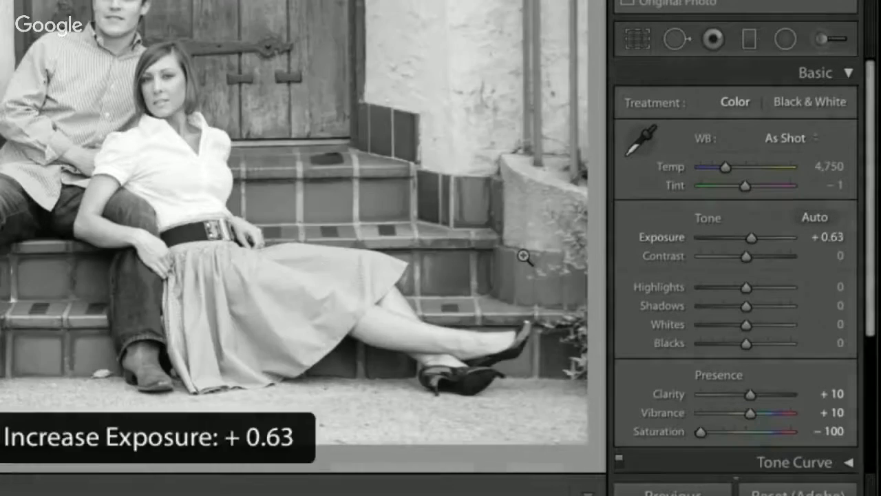
key(shift+minus)
key(shift+minus)
key(shift+equal)
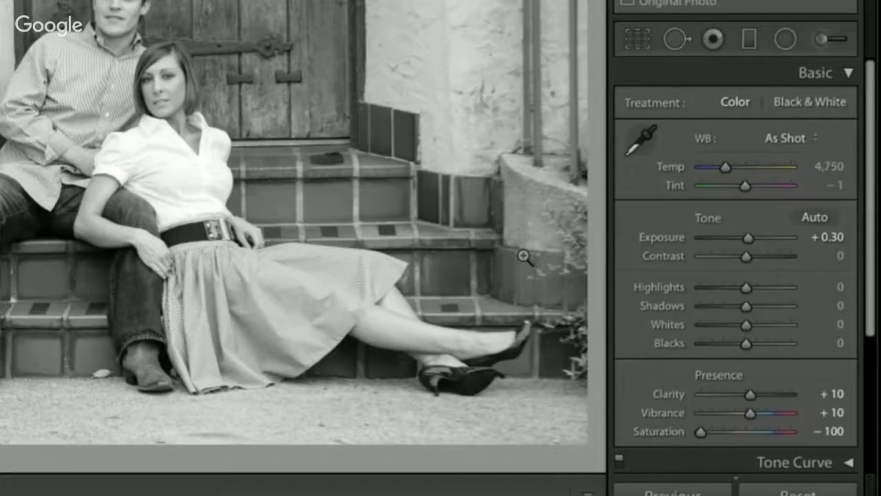
scroll(787, 321, down, 5)
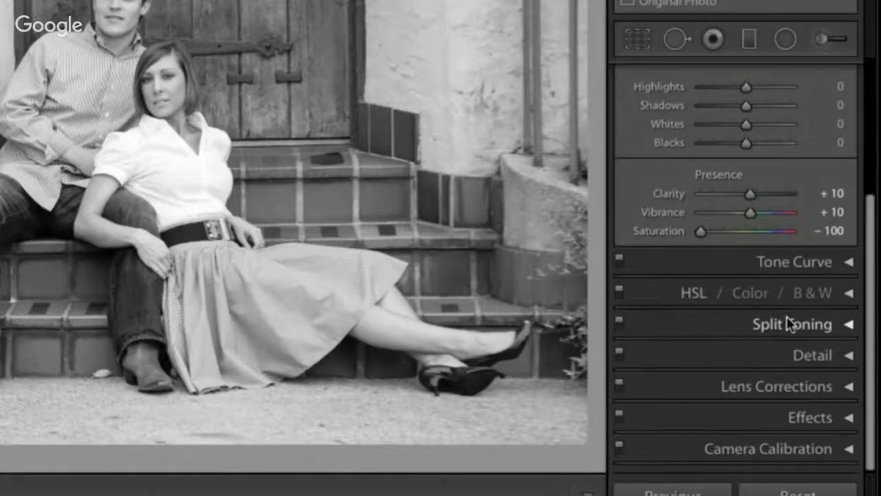
scroll(789, 323, up, 2)
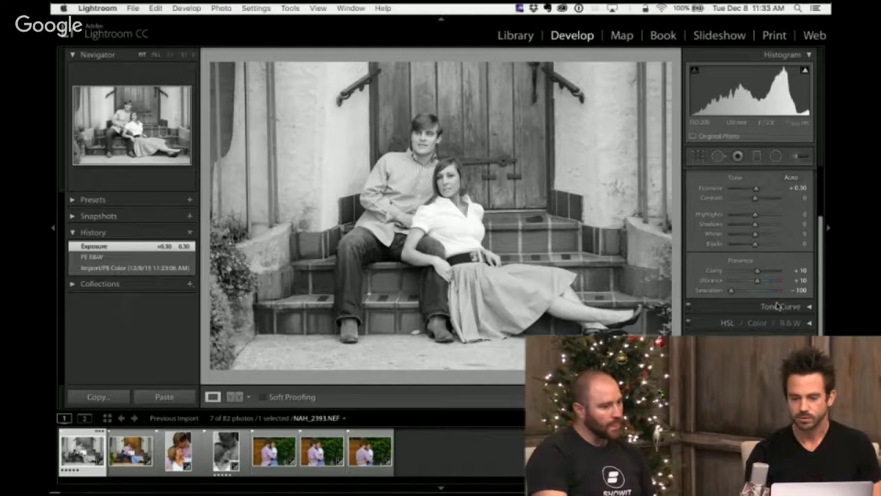
scroll(778, 306, up, 2)
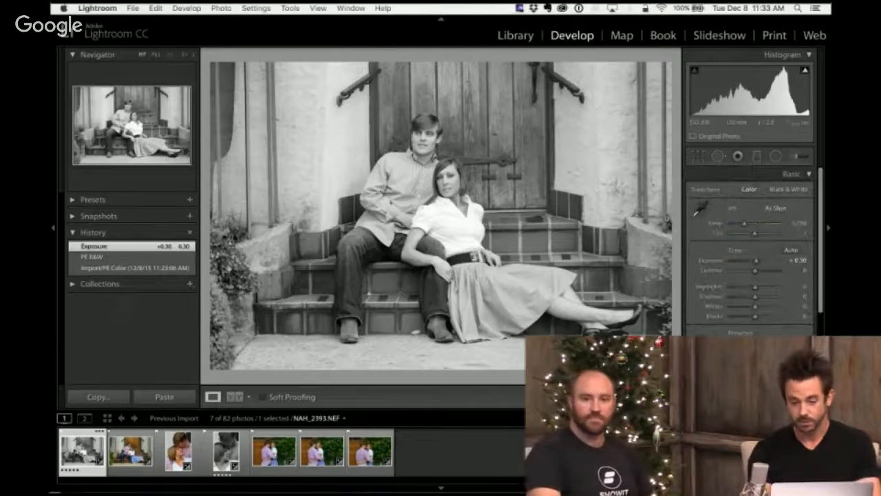
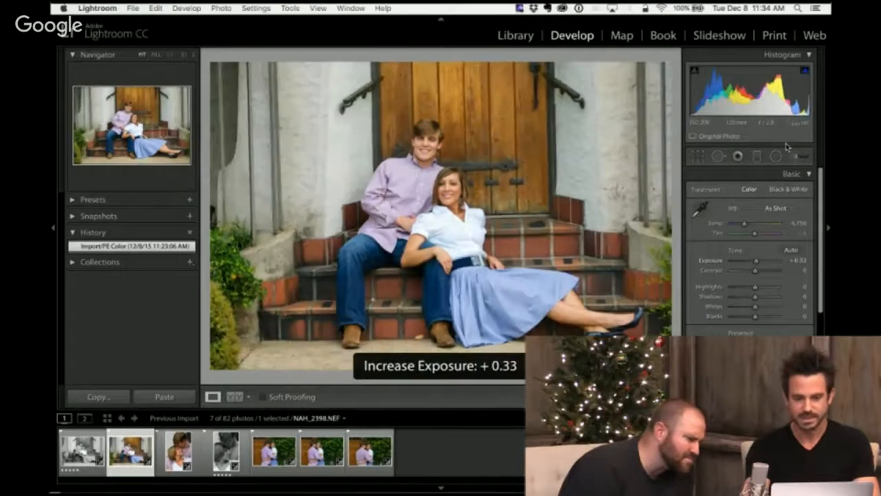
- Set Exposure to +0.46 and Highlights to -36 on the color steps photo NAH_2398 to recover the clipped white shirt
key(minus)
key(minus)
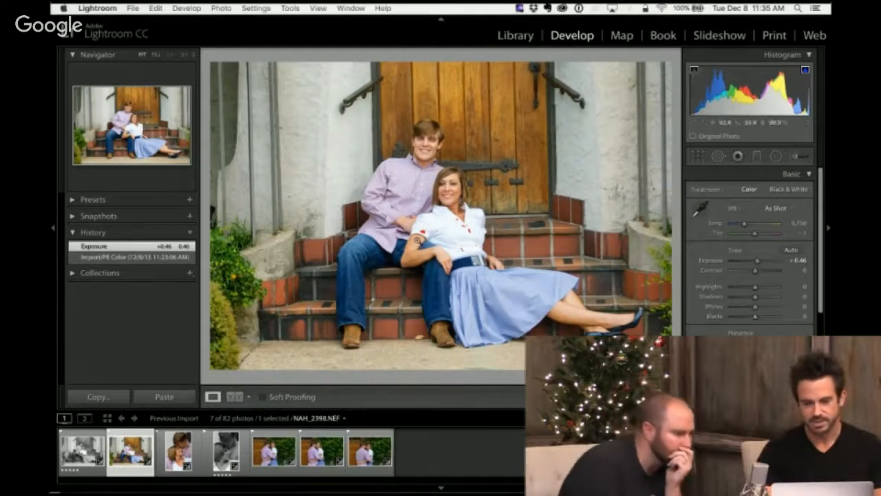
click(417, 239)
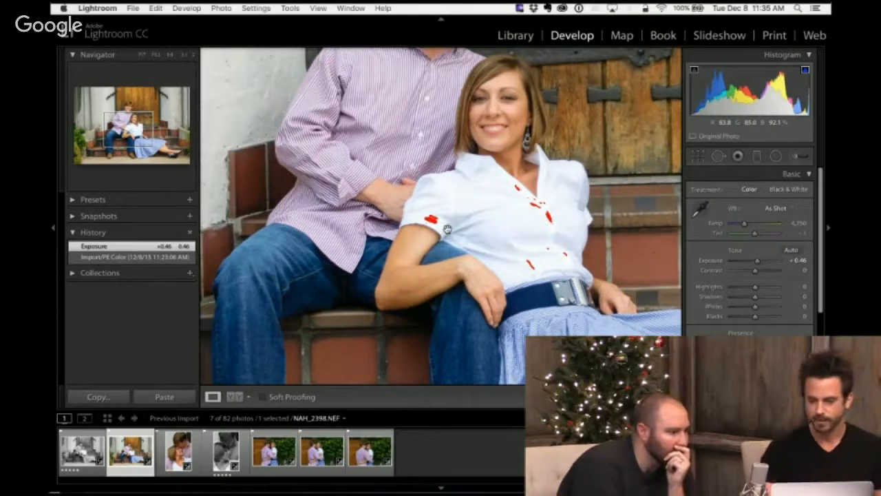
click(747, 288)
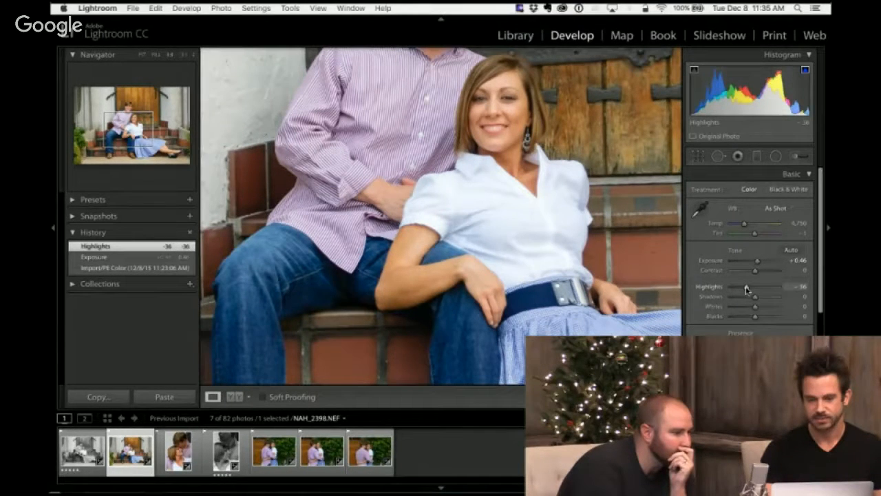
click(642, 199)
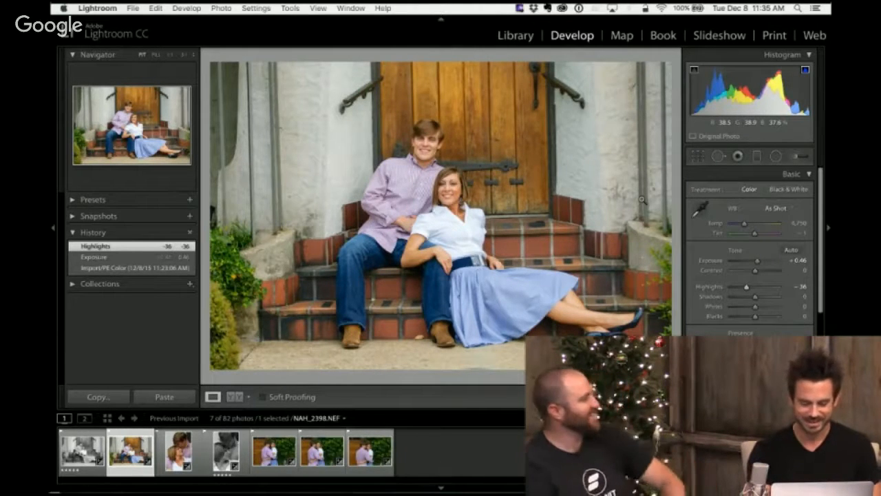
- On the color close-up NAH_2424, lower Highlights to -30 and raise Exposure to +0.33
key(Right)
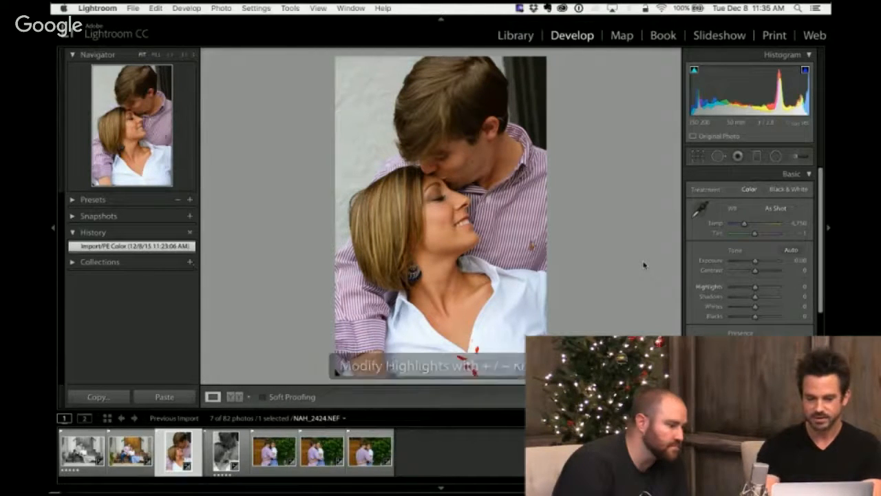
key(minus)
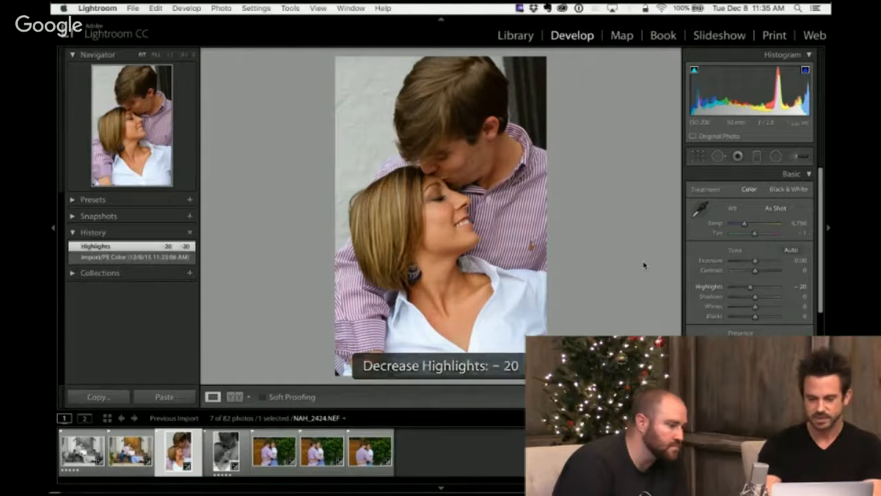
key(minus)
key(minus)
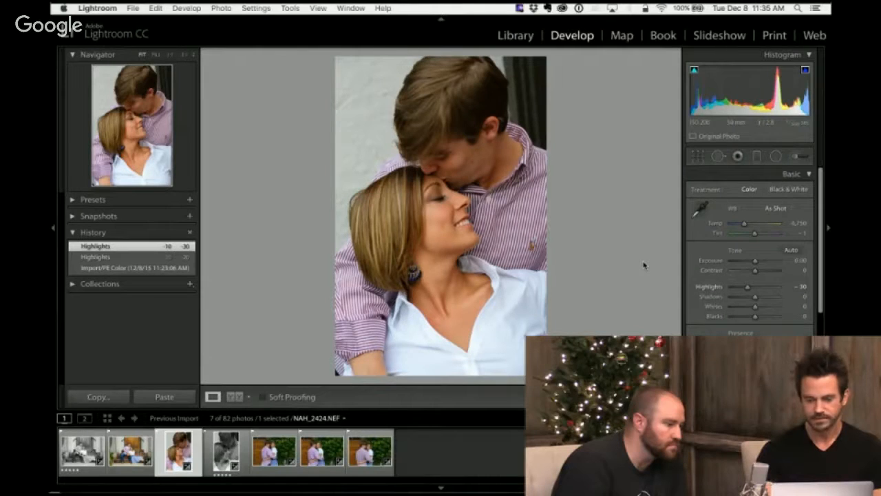
key(comma)
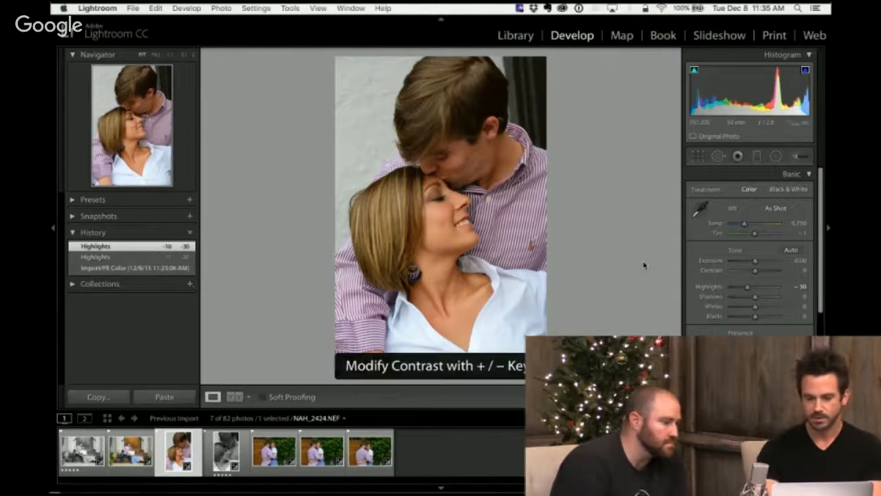
key(comma)
key(equal)
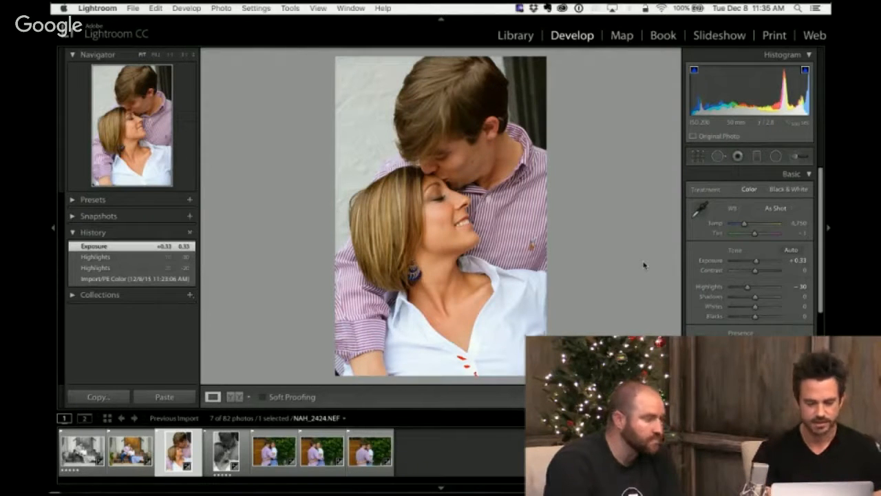
- Brighten the black-and-white close-up NAH_2426 to Exposure +0.76
key(Right)
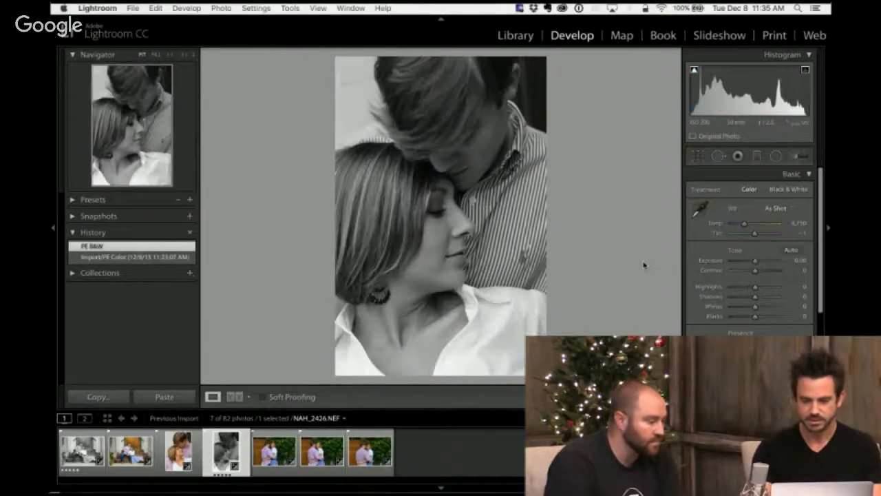
key(period)
key(comma)
key(equal)
key(equal)
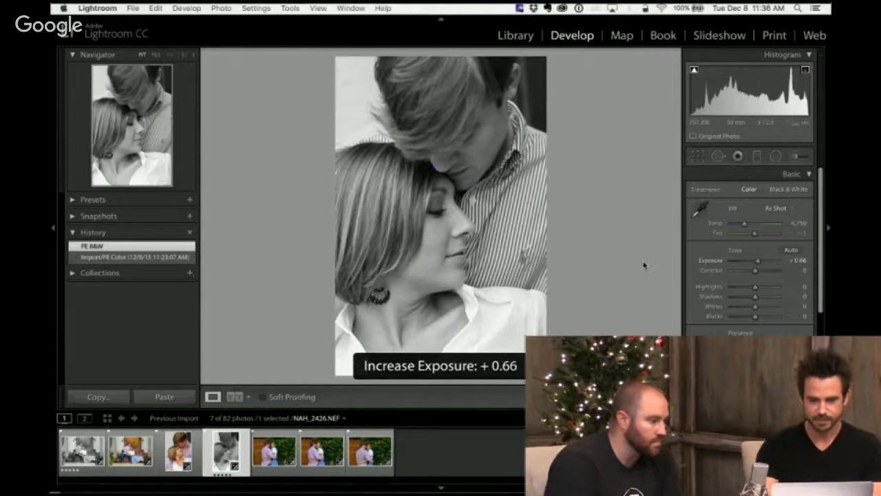
key(equal)
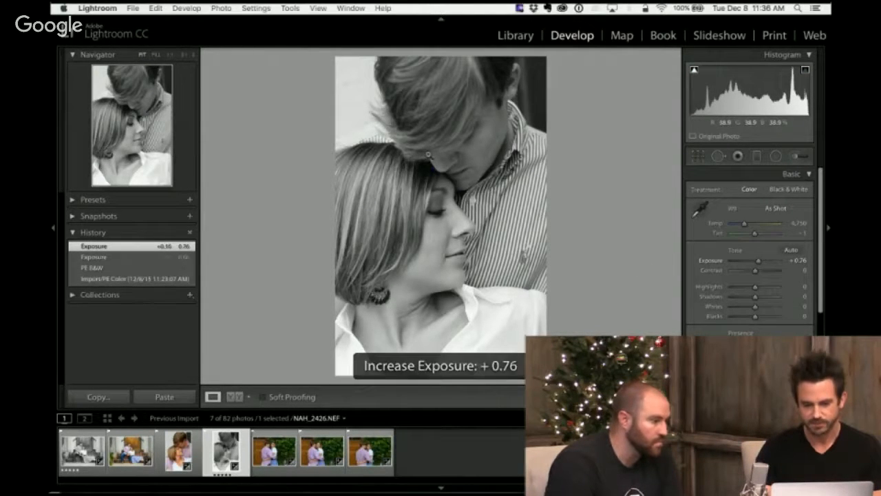
- Inspect the clipped dark areas between the faces up close and raise Shadows to +20 and Blacks to +20
click(427, 153)
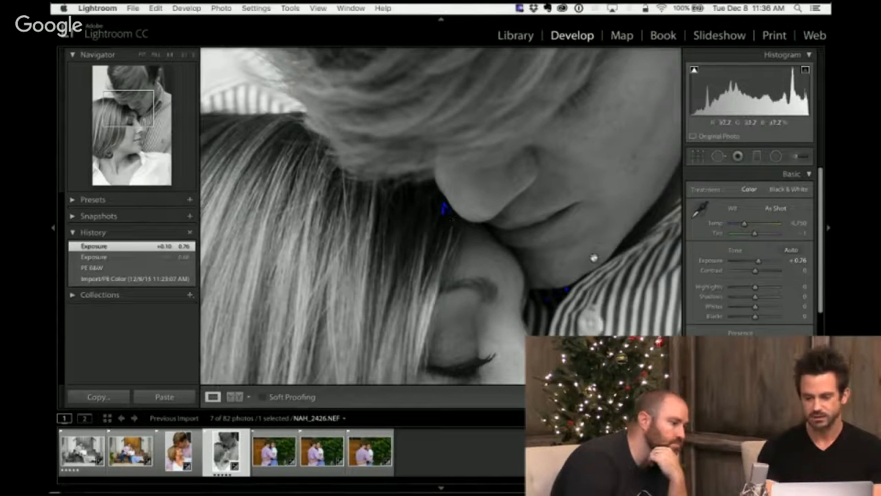
key(period)
key(period)
key(period)
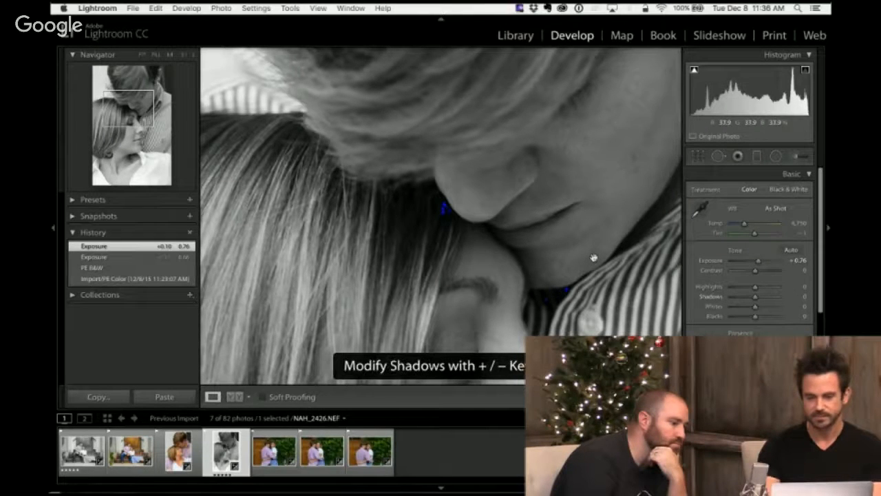
key(shift+equal)
key(comma)
key(period)
key(period)
key(period)
key(period)
key(comma)
key(shift+equal)
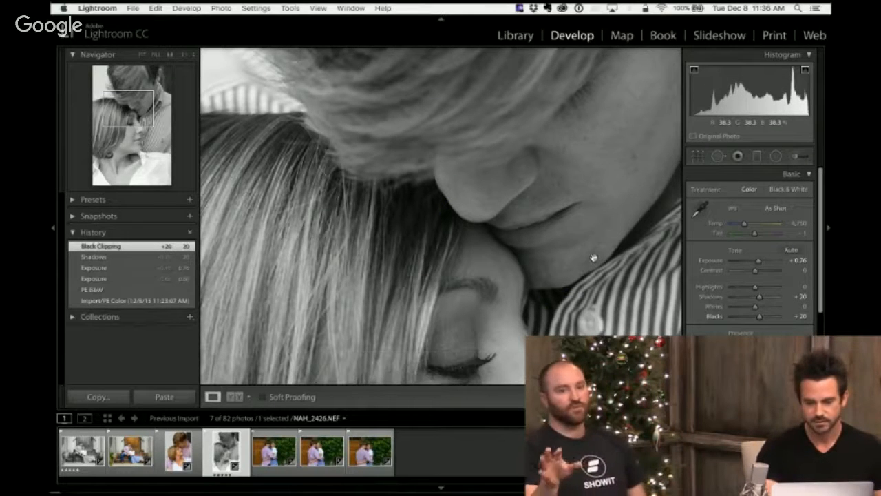
click(593, 258)
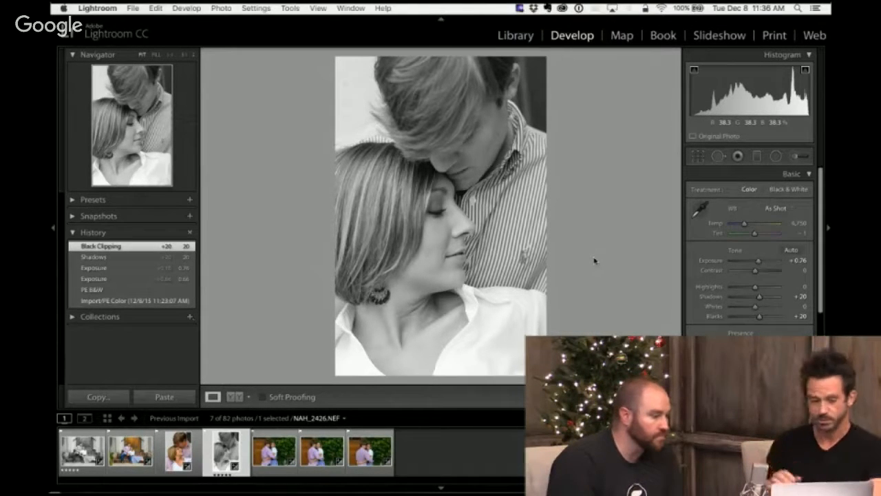
- Crop the black-and-white close-up slightly tighter around the couple at its original aspect ratio, and advance to the ivy-wall photo NAH_2473
key(r)
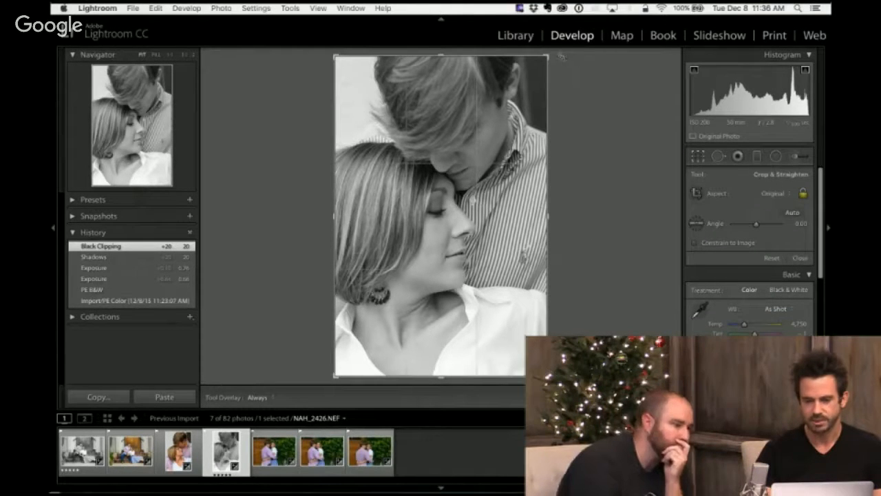
mouse_move(548, 53)
mouse_down()
mouse_move(543, 64)
mouse_move(552, 47)
mouse_up()
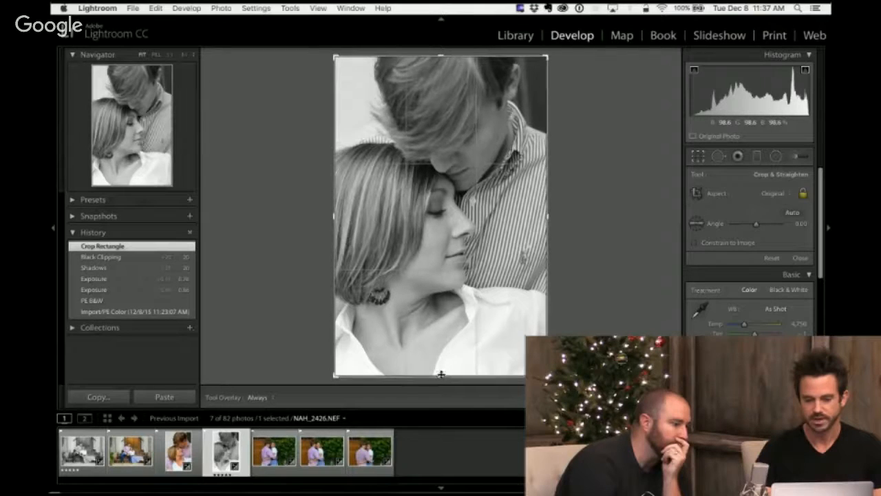
drag(440, 375, 438, 361)
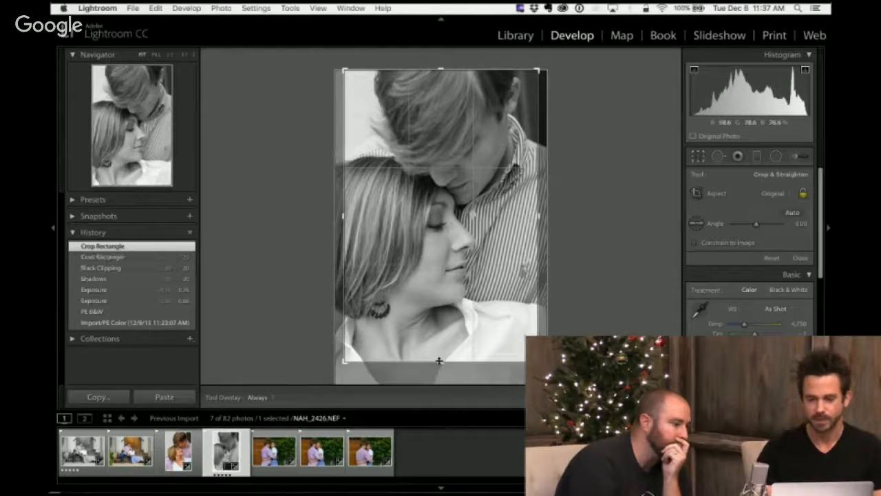
drag(460, 279, 471, 278)
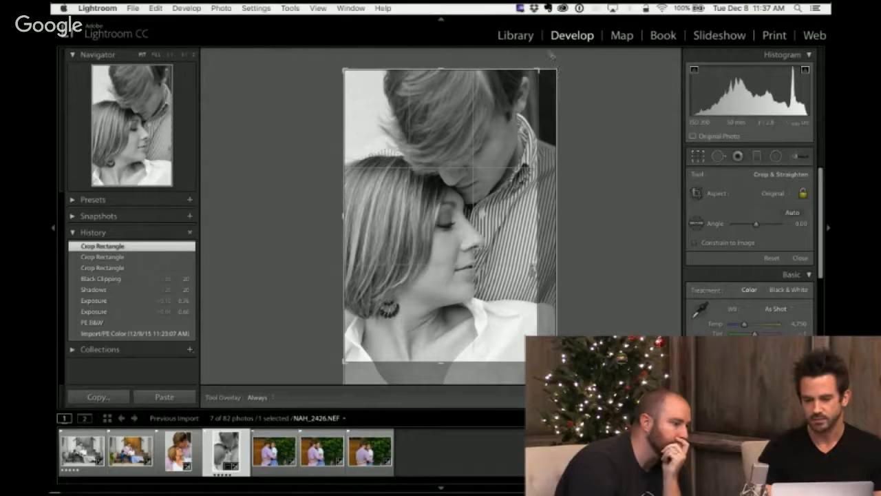
mouse_move(551, 55)
mouse_down()
mouse_move(545, 41)
mouse_move(556, 53)
mouse_up()
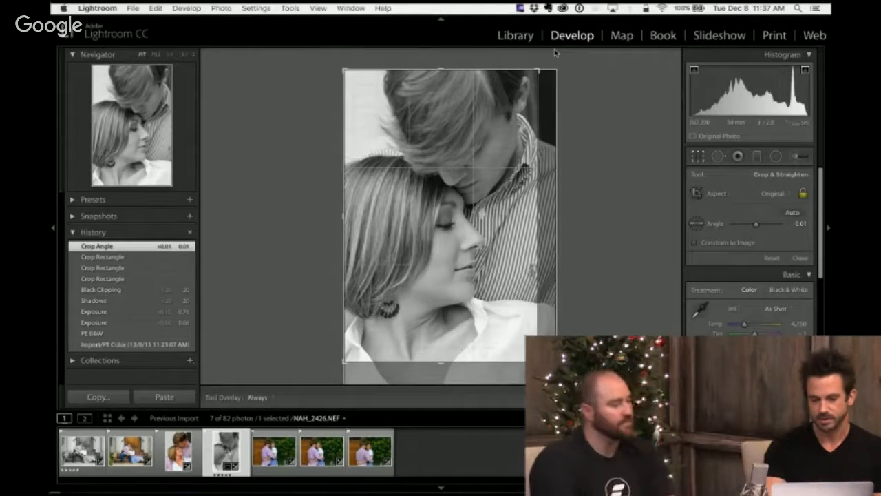
key(Return)
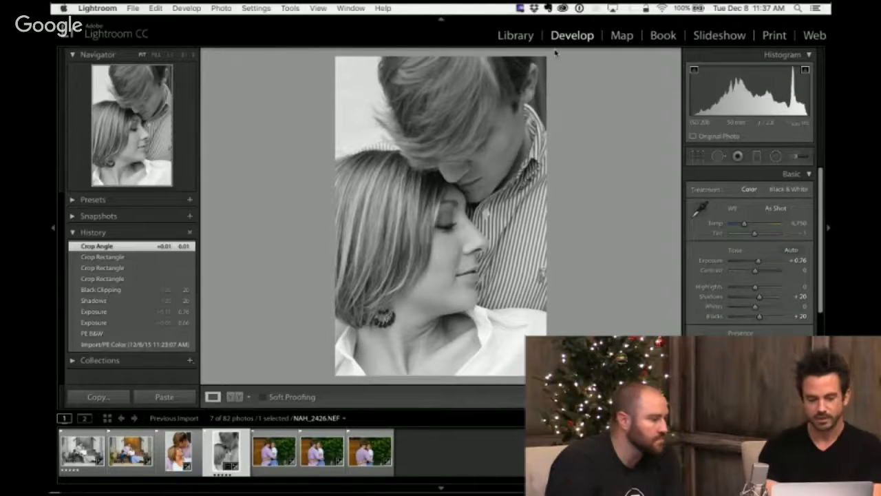
key(Right)
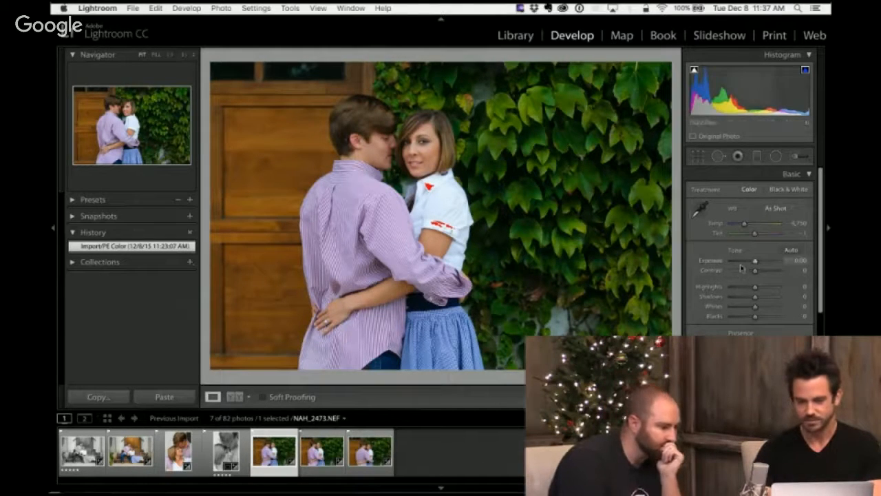
- Skew the ivy-wall photo to Tint +141 and Temp 2,188, and correct it by sampling the white shirt as neutral
click(778, 234)
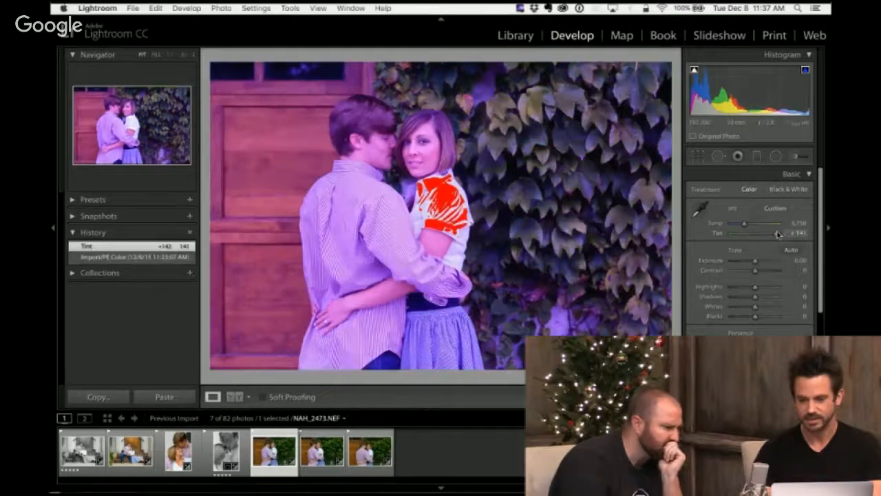
click(732, 225)
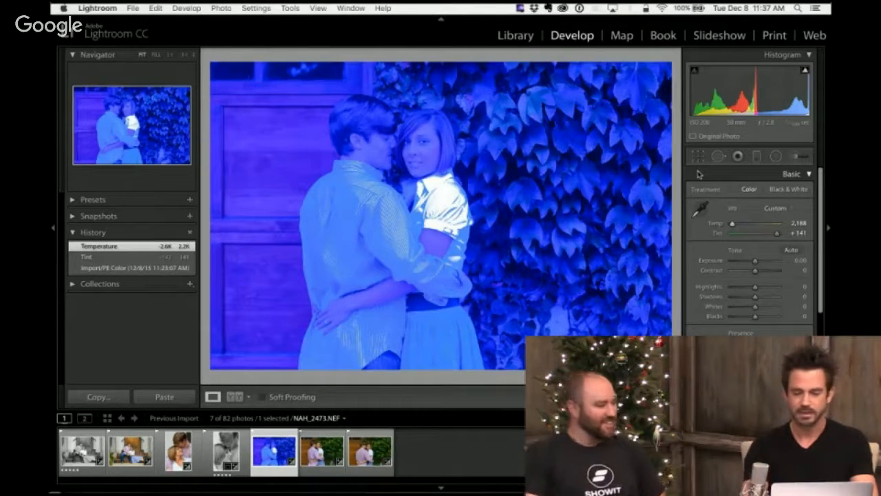
click(702, 209)
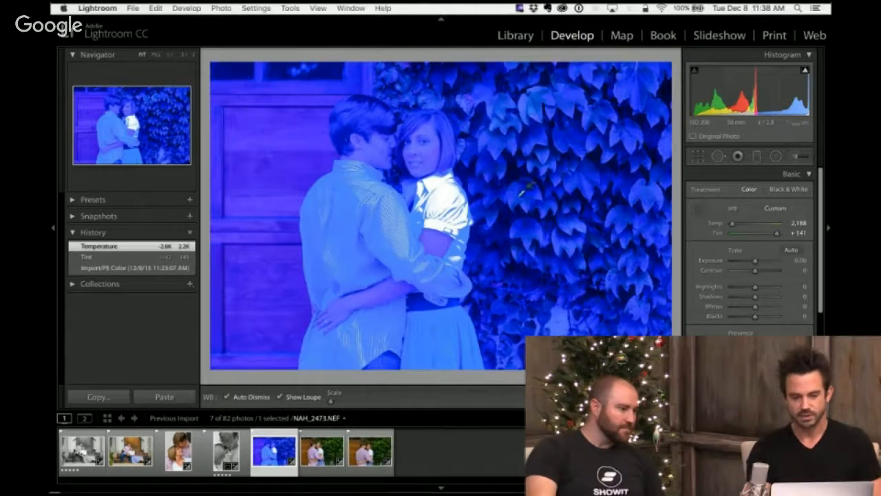
click(446, 186)
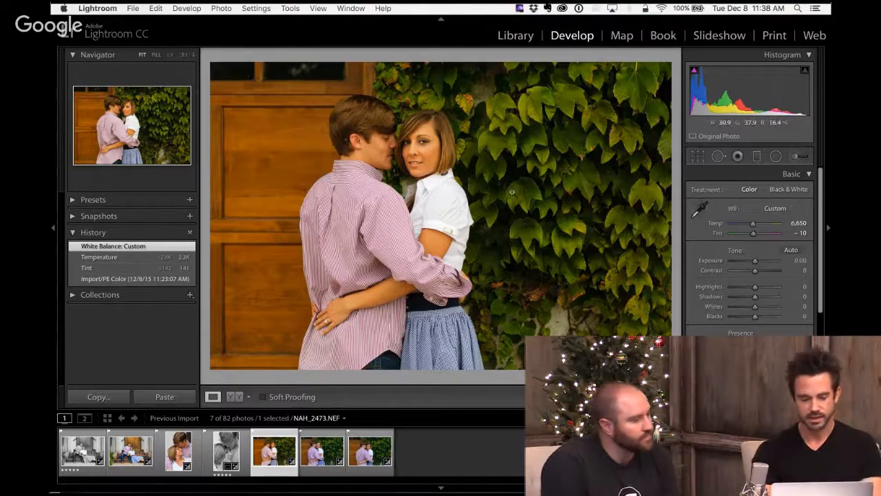
- Resample the ivy-wall photo's white balance with the White Balance Selector, using the woman's white collar as the neutral target
key(w)
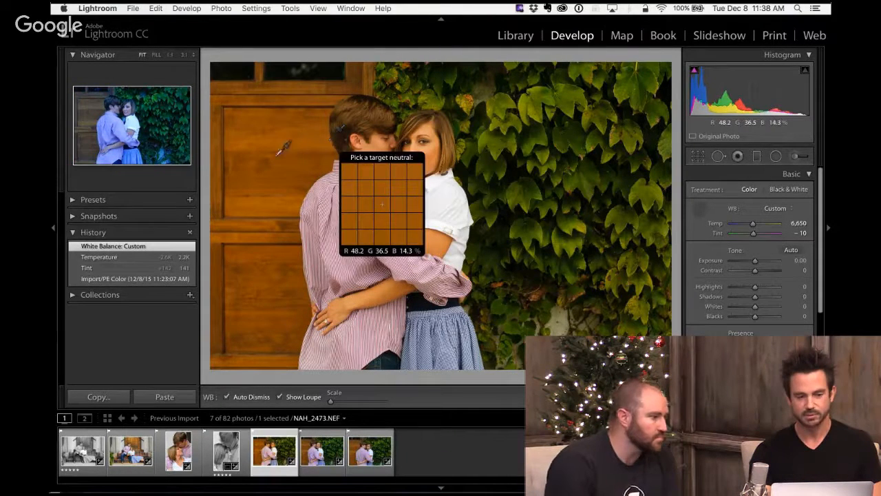
key(Escape)
key(w)
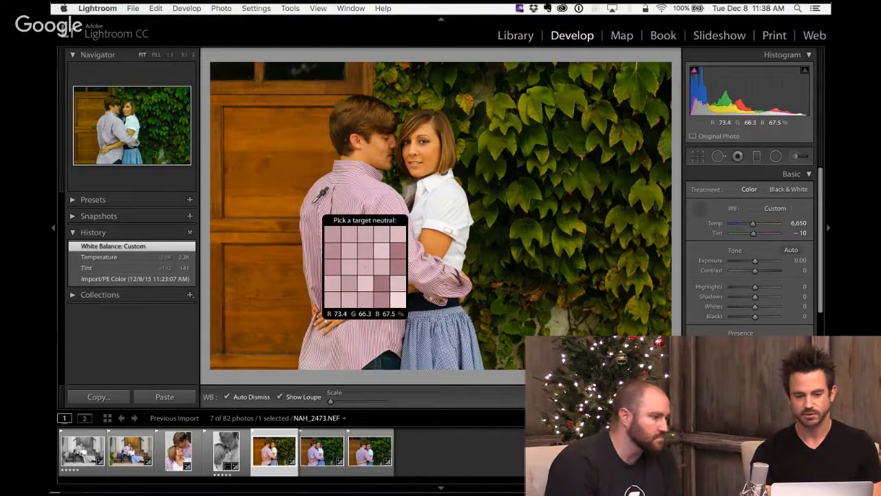
click(436, 183)
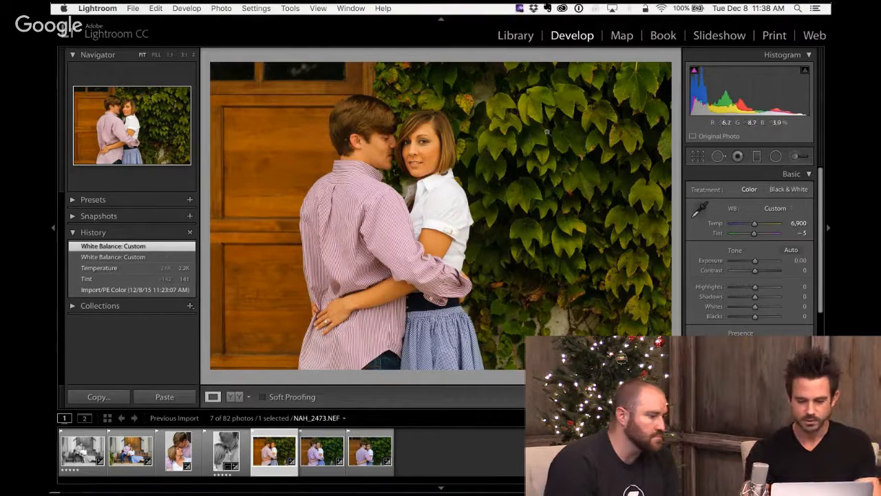
- Cool the ivy-wall photo to Temp 4,950 and raise its Exposure to +0.33
key(comma)
key(comma)
key(comma)
key(comma)
key(comma)
key(comma)
key(comma)
key(comma)
key(comma)
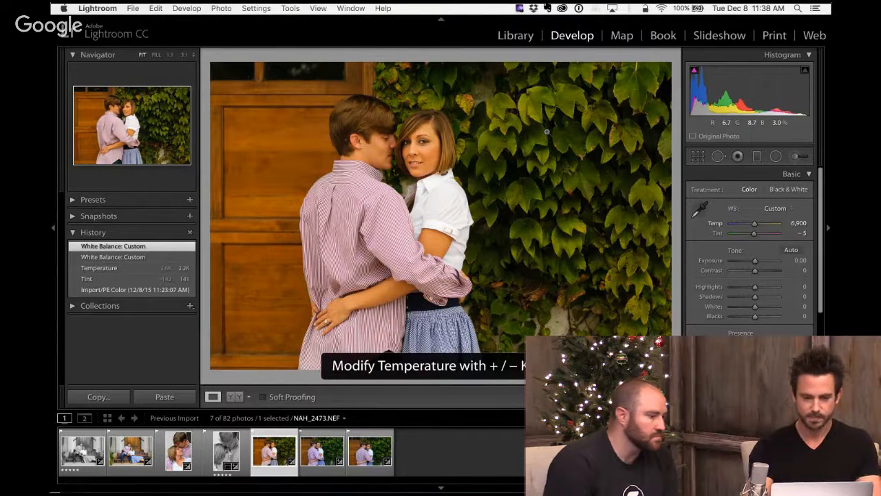
key(minus)
key(minus)
key(minus)
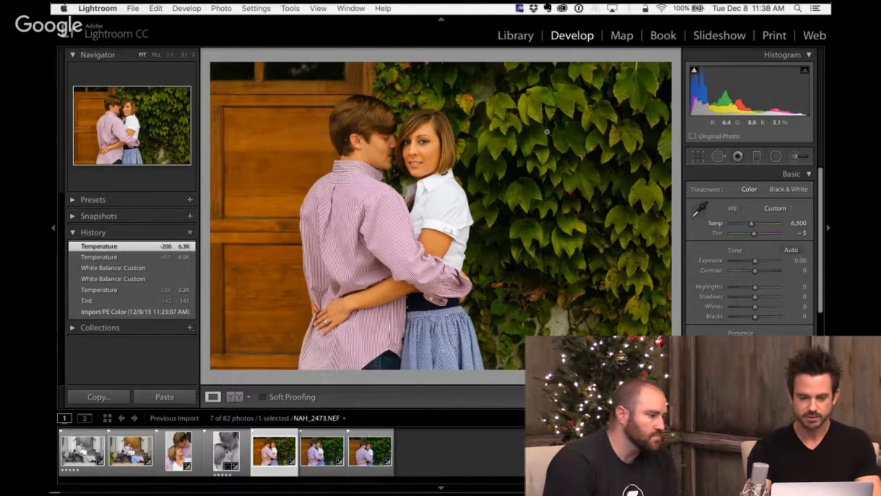
key(minus)
key(minus)
key(minus)
key(minus)
key(minus)
key(minus)
key(minus)
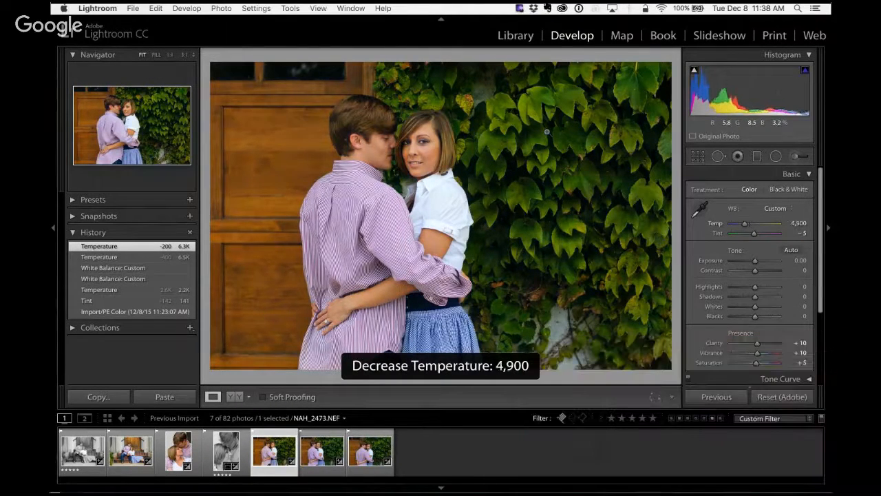
key(equal)
key(period)
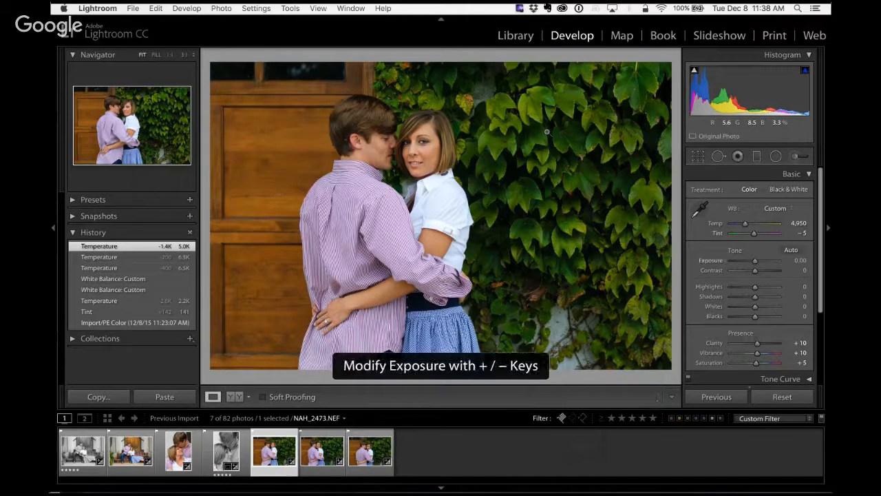
key(equal)
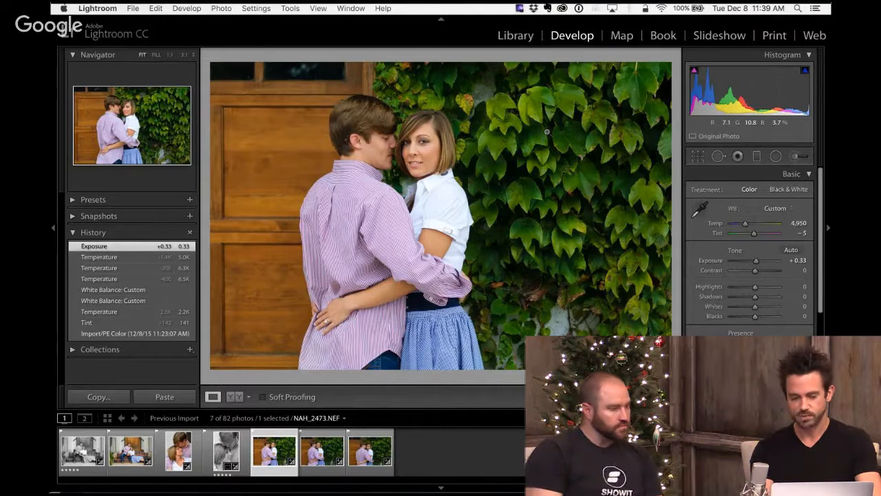
- Synchronize the ivy-wall photo's develop settings, excluding crop, to the two similar ivy-wall shots that follow it
key(shift+Right)
key(shift+Right)
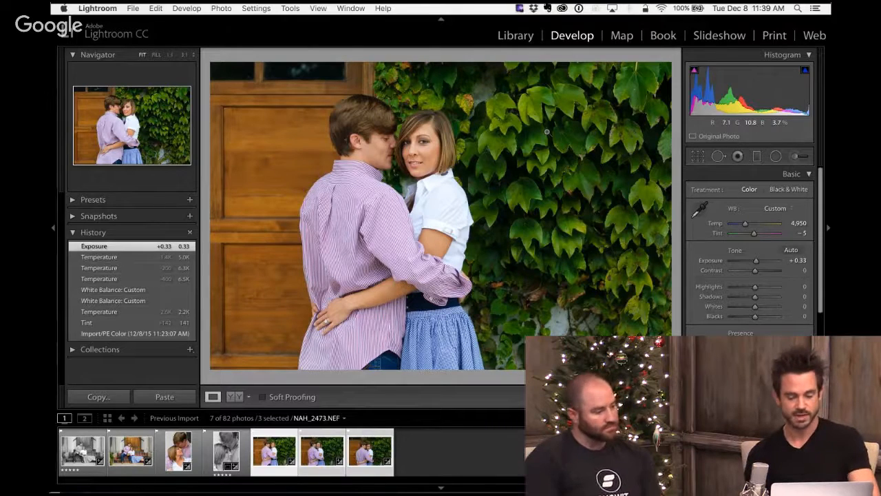
key(super+shift+s)
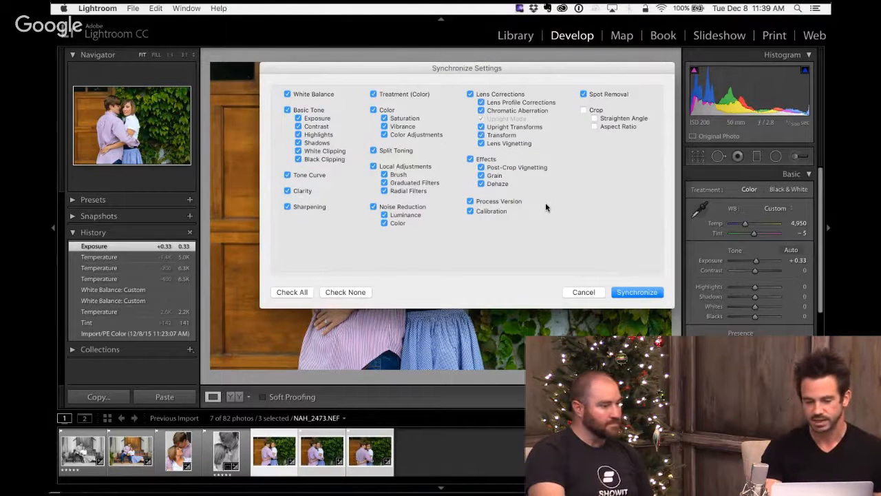
key(Return)
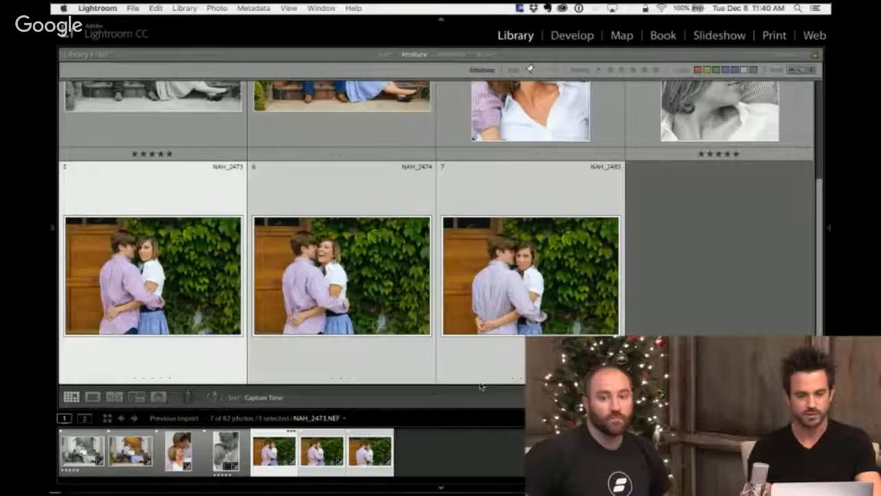
- Open the black-and-white close-up NAH_2426 in Develop and reset its Shadows and Blacks to 0
click(214, 144)
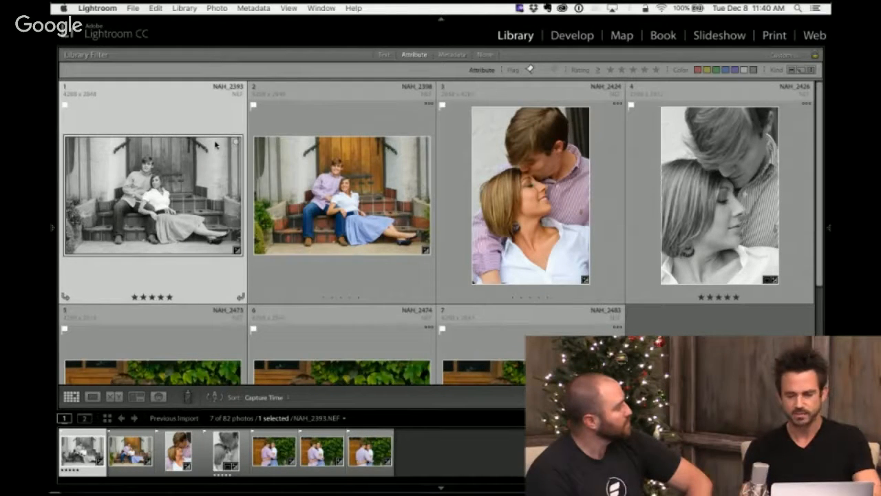
key(d)
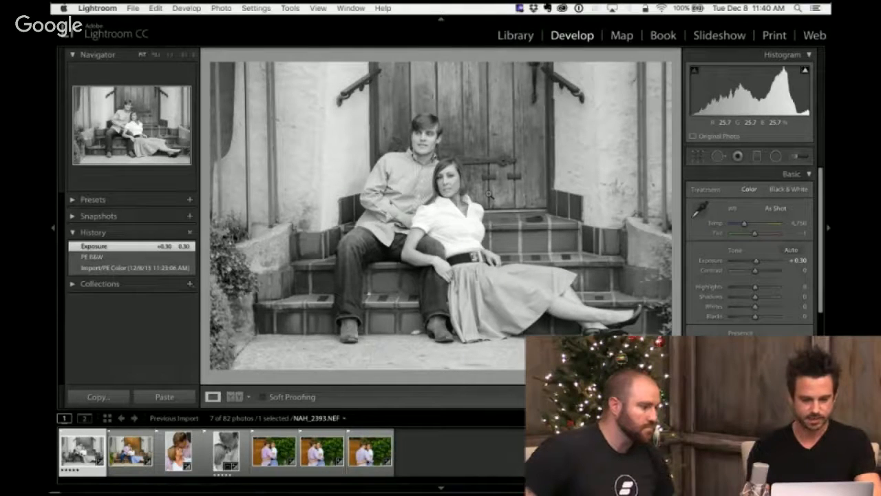
key(Right)
key(Right)
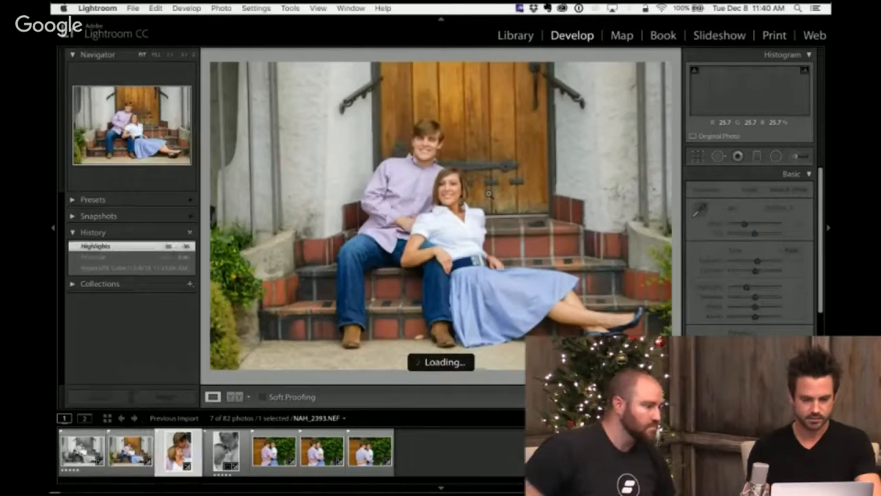
key(Right)
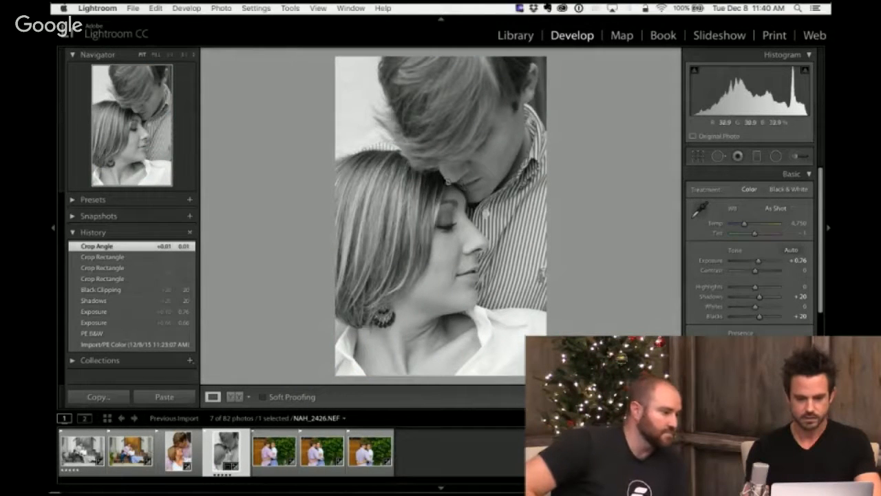
click(448, 182)
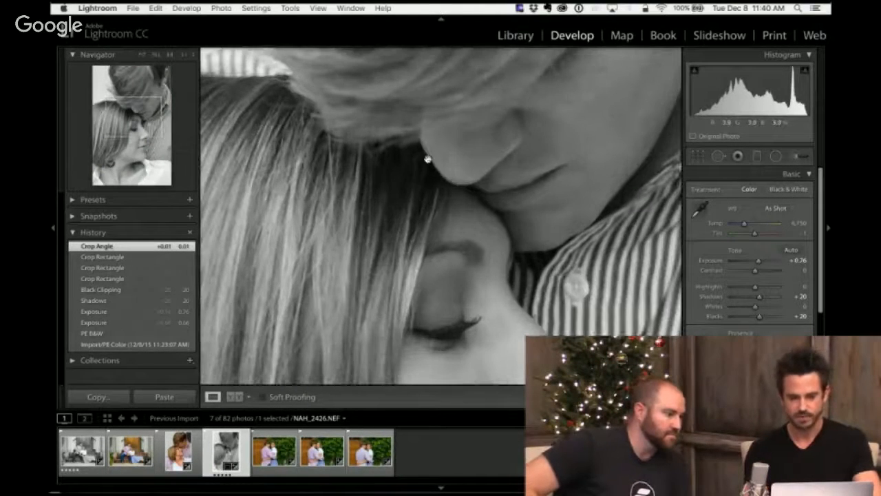
drag(427, 160, 435, 197)
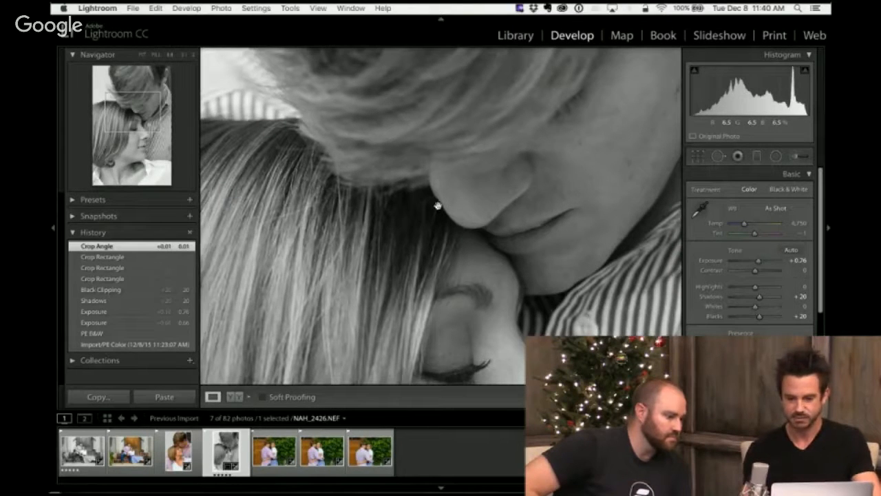
double_click(707, 298)
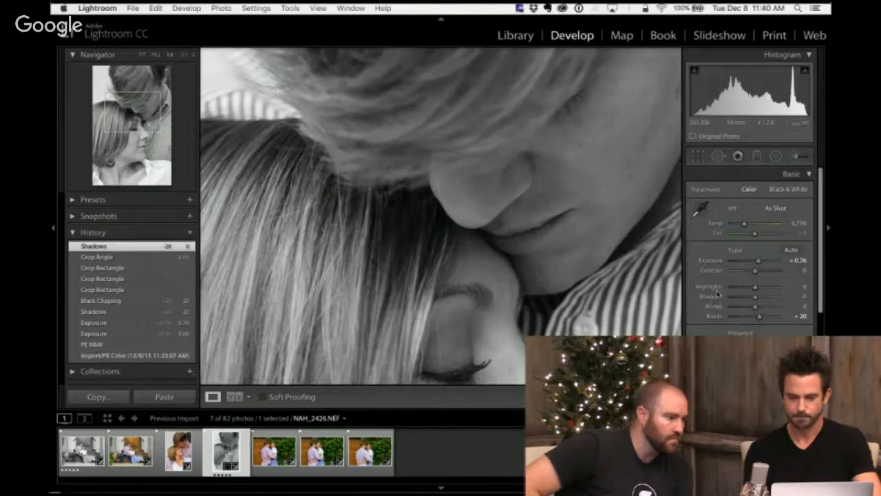
double_click(721, 317)
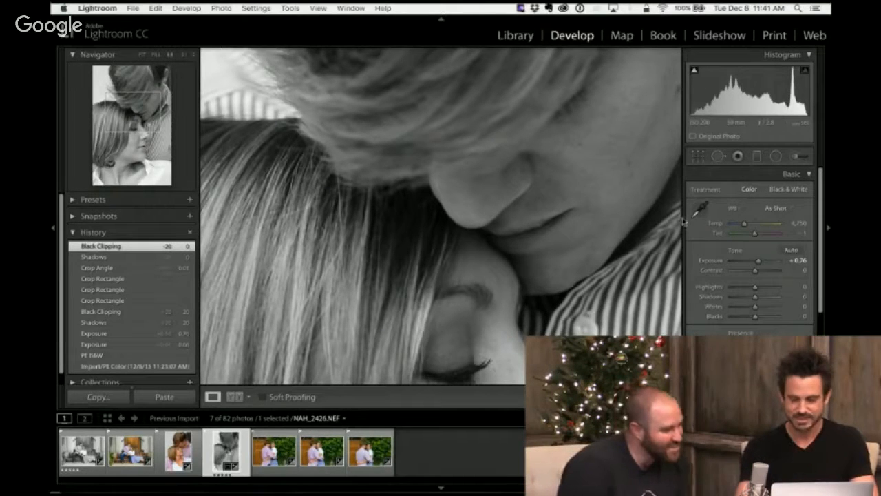
- Try raising the close-up's Blacks to +40 and +60, and return them to 0
key(period)
key(period)
key(period)
key(period)
key(period)
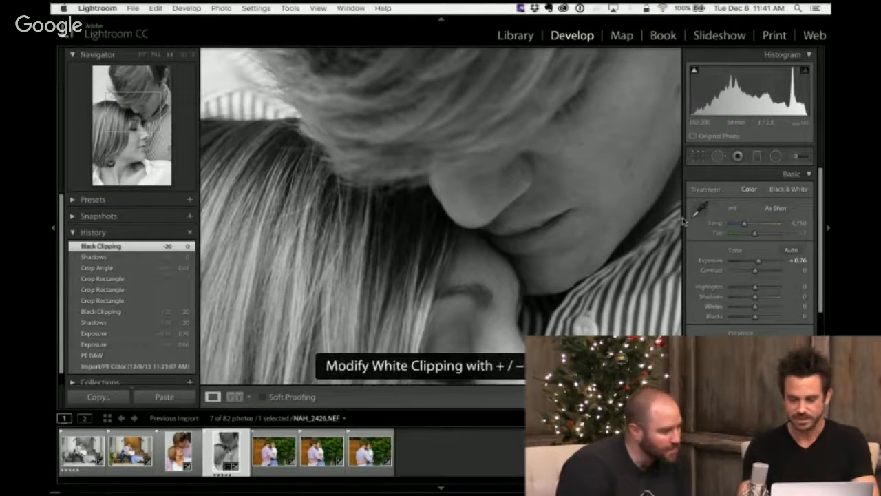
key(equal)
key(equal)
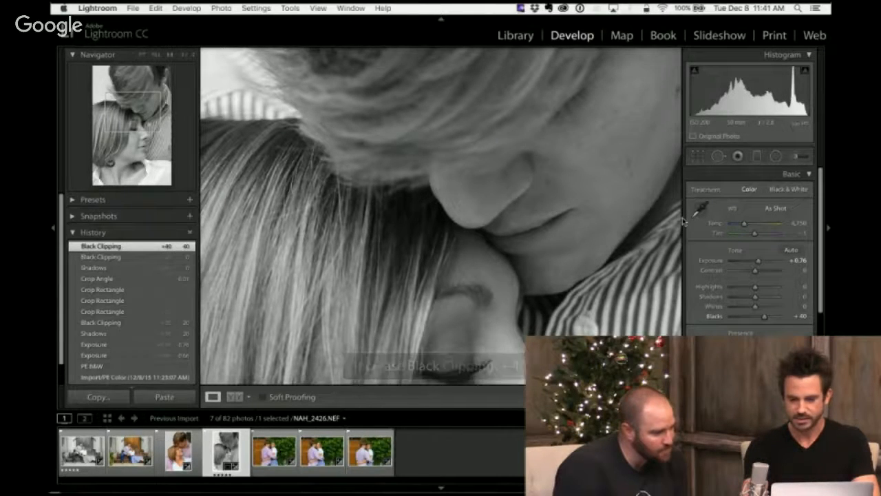
key(equal)
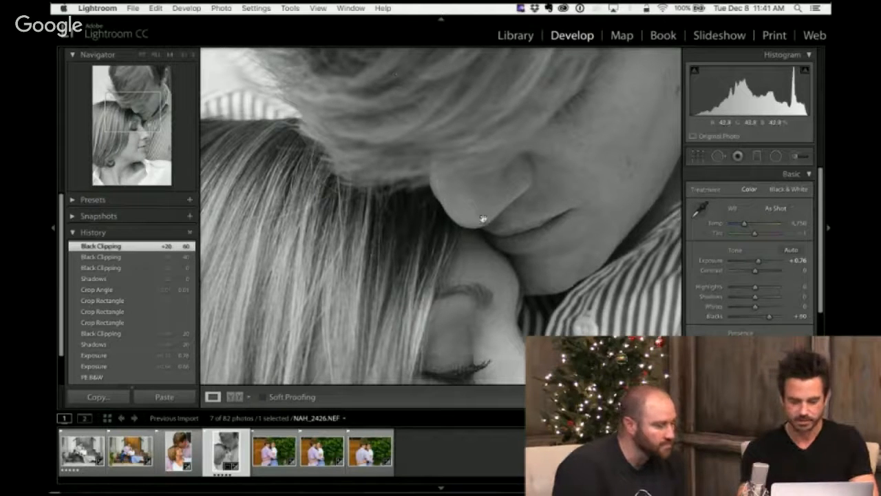
key(minus)
key(minus)
key(minus)
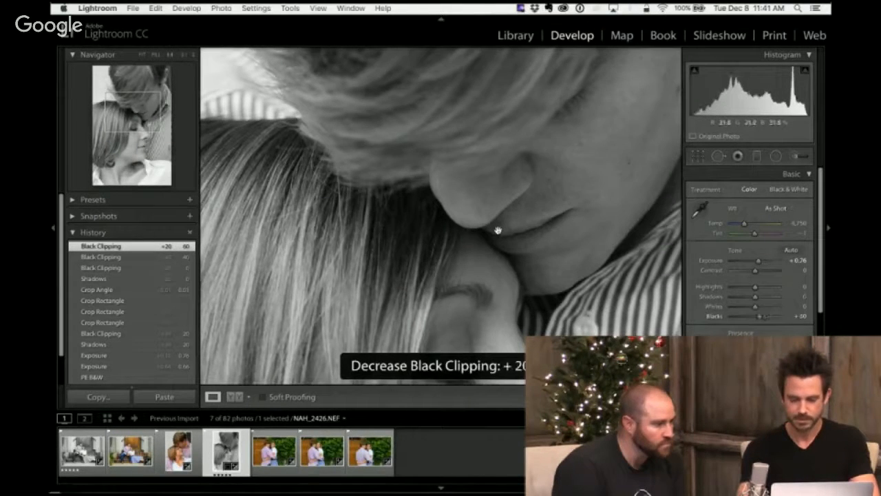
- Try the close-up's Shadows at +40, reset them to 0, and return to the full-photo view
key(comma)
key(comma)
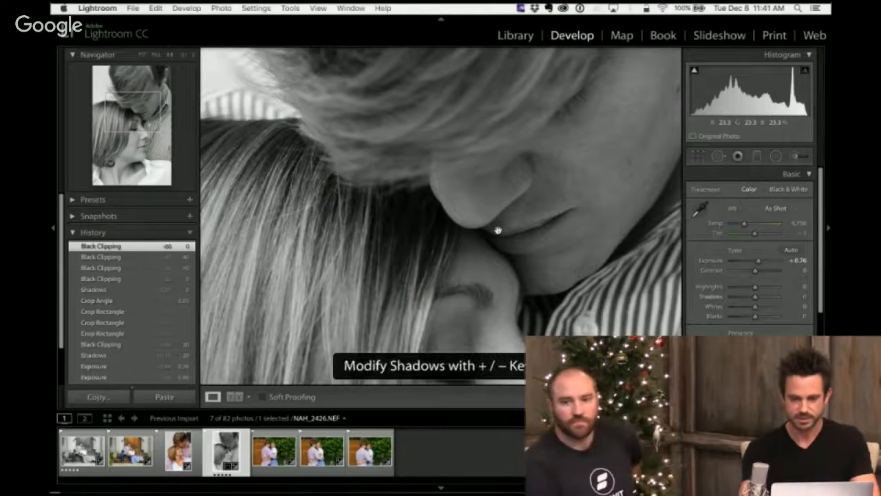
key(equal)
key(equal)
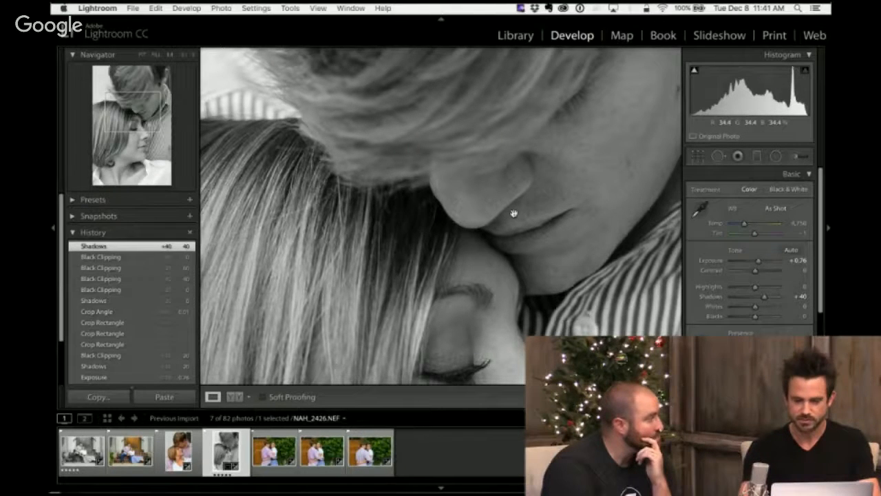
key(comma)
key(comma)
key(comma)
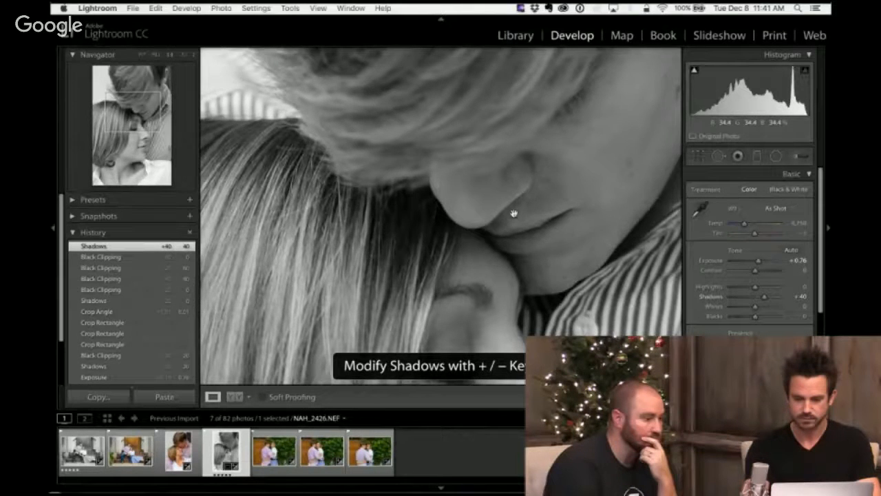
key(semicolon)
click(424, 233)
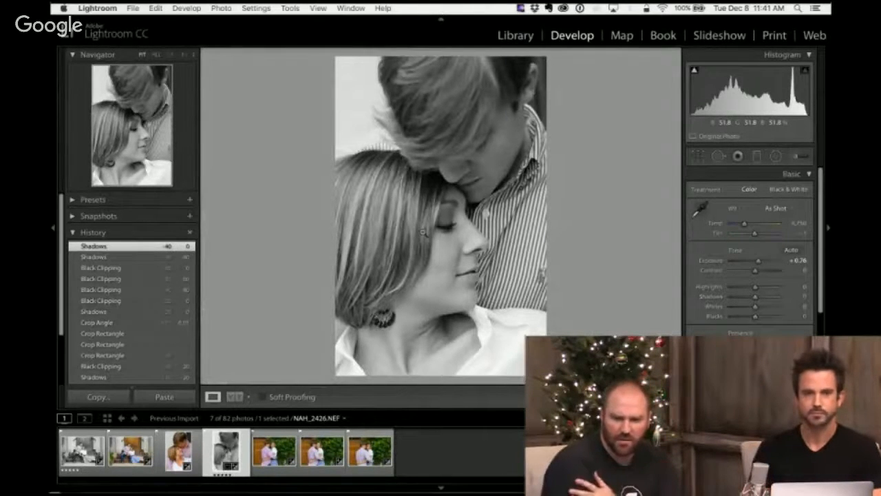
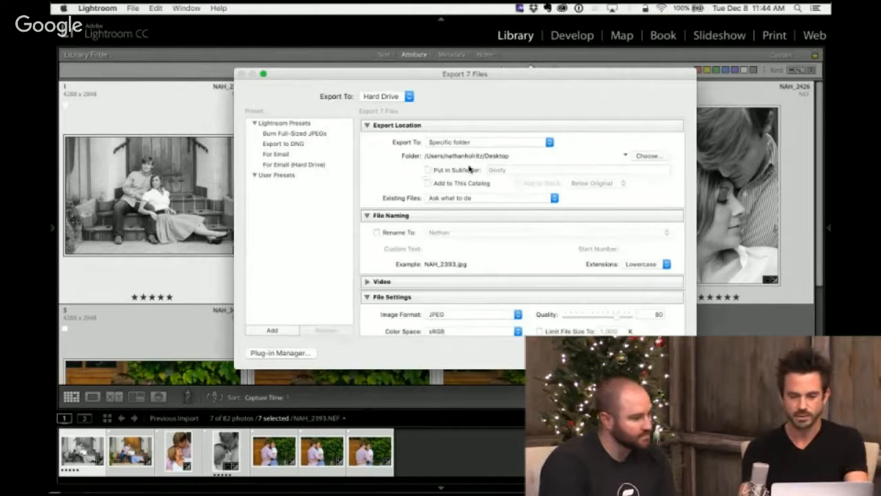
- Set the export destination to the Smith Portrait folder inside the 2015 folder
click(649, 156)
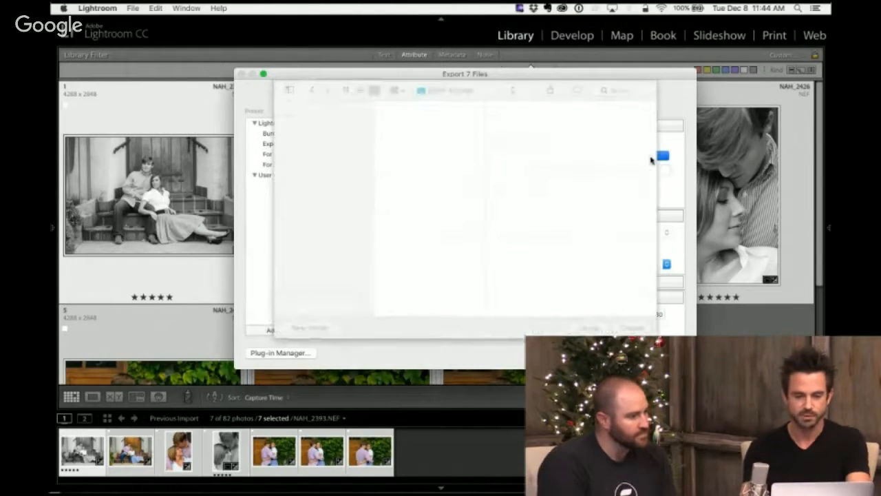
click(397, 108)
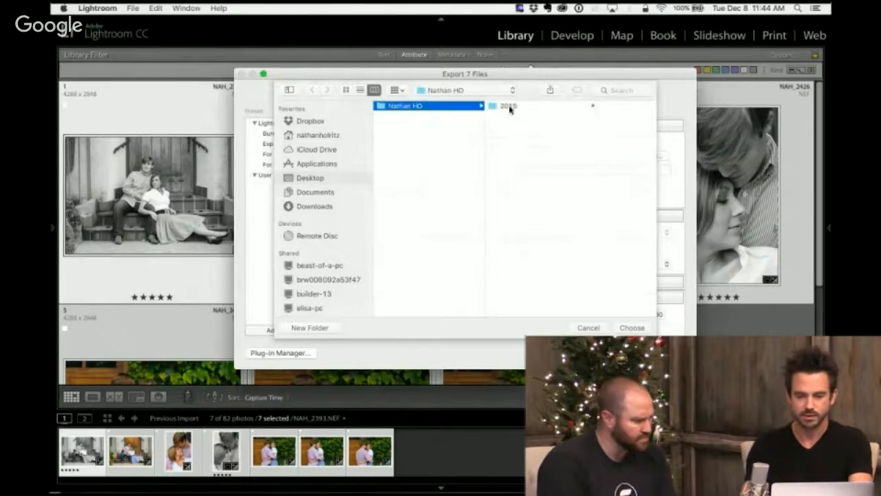
click(512, 108)
click(557, 108)
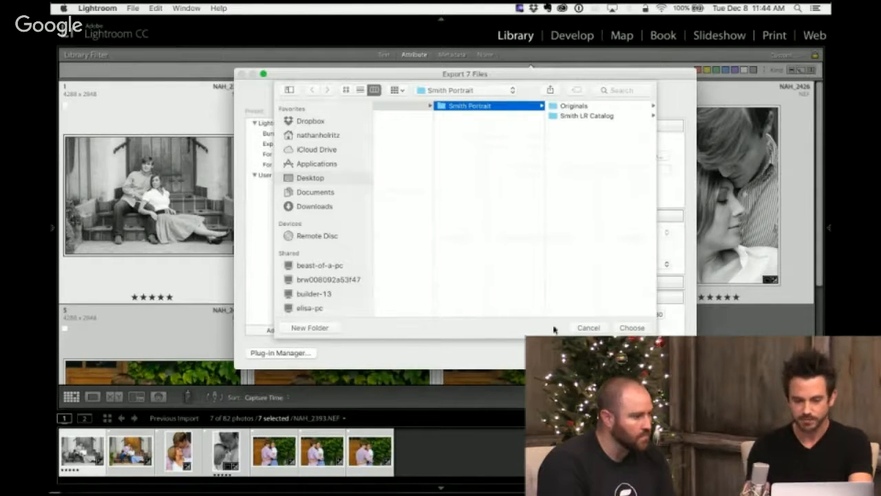
click(632, 327)
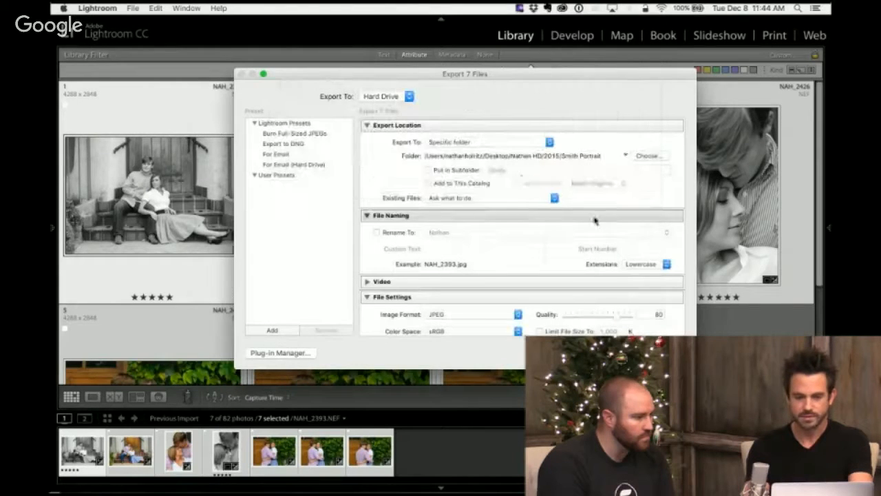
- Enable exporting into a subfolder and name it Edited
click(429, 170)
click(520, 168)
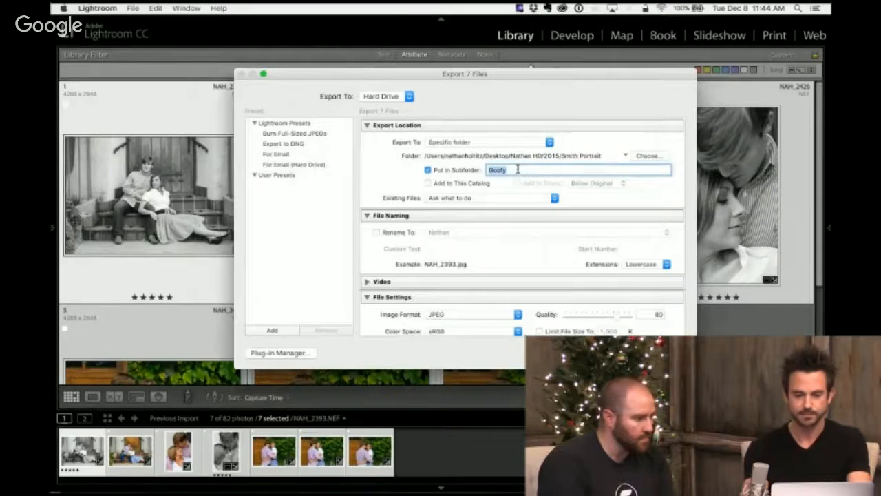
text(Edited)
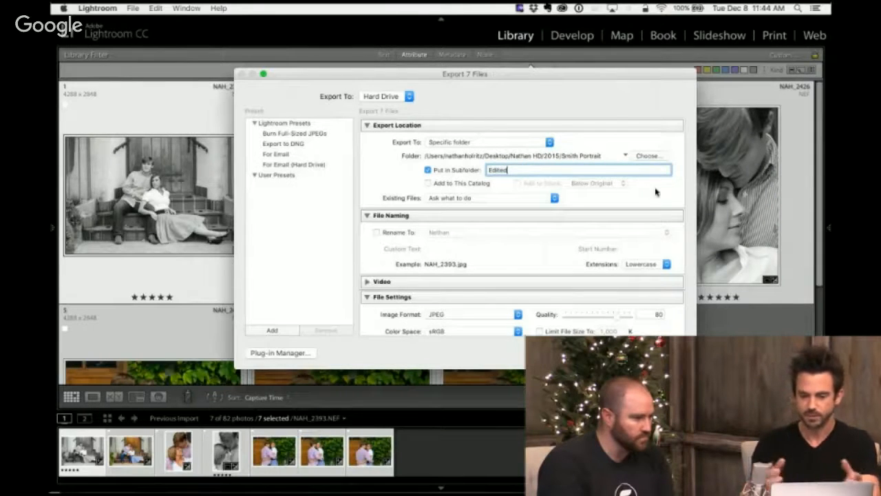
click(657, 192)
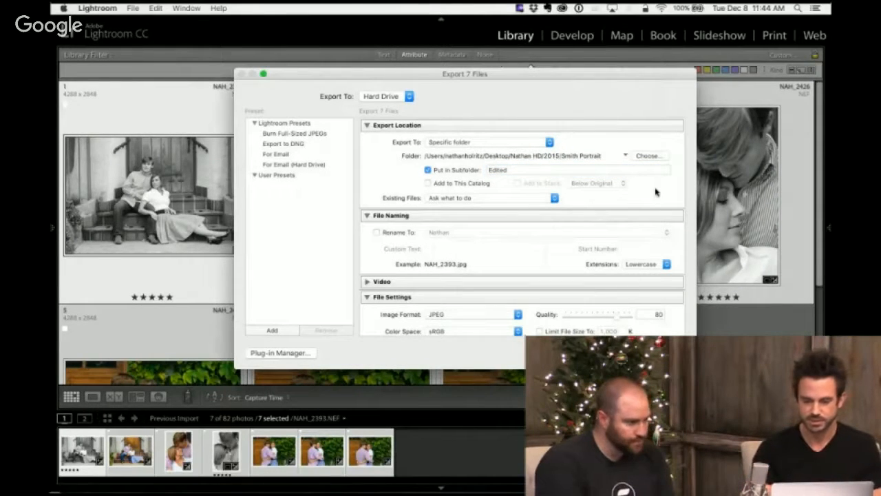
- Enable renaming of the exported files and open the Filename Template Editor for the current naming preset
scroll(589, 234, down, 2)
scroll(587, 234, down, 2)
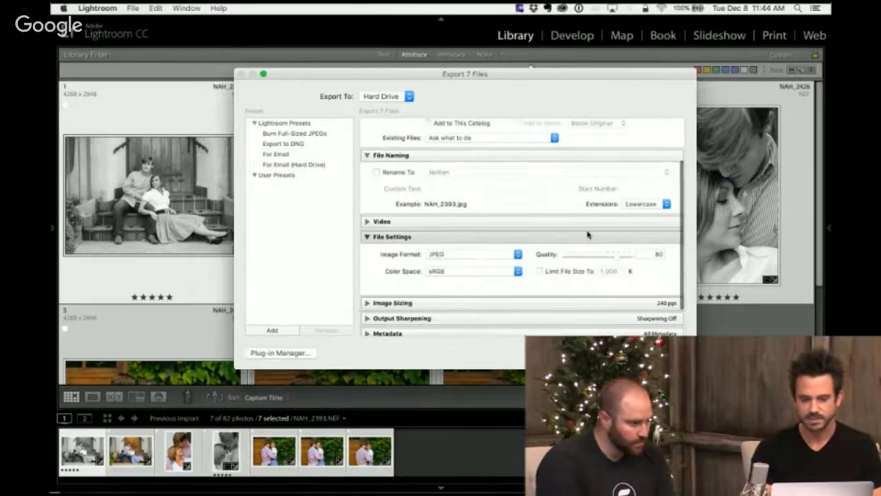
click(376, 173)
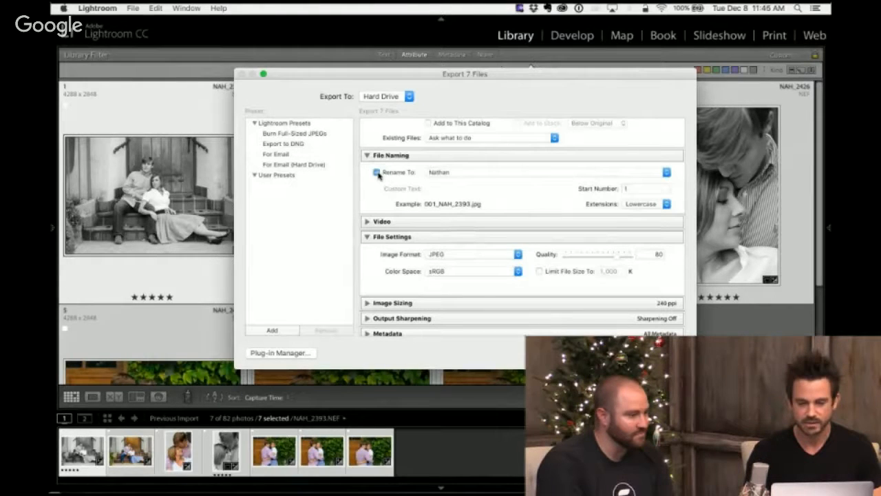
click(527, 175)
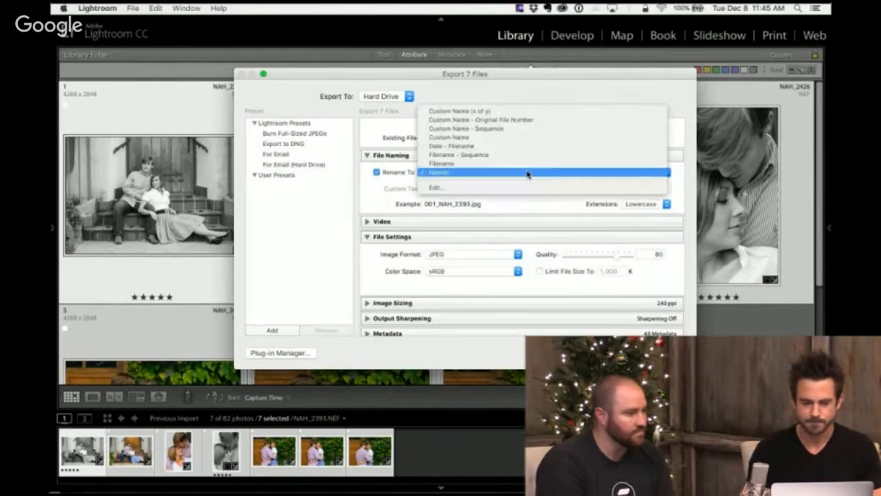
click(511, 188)
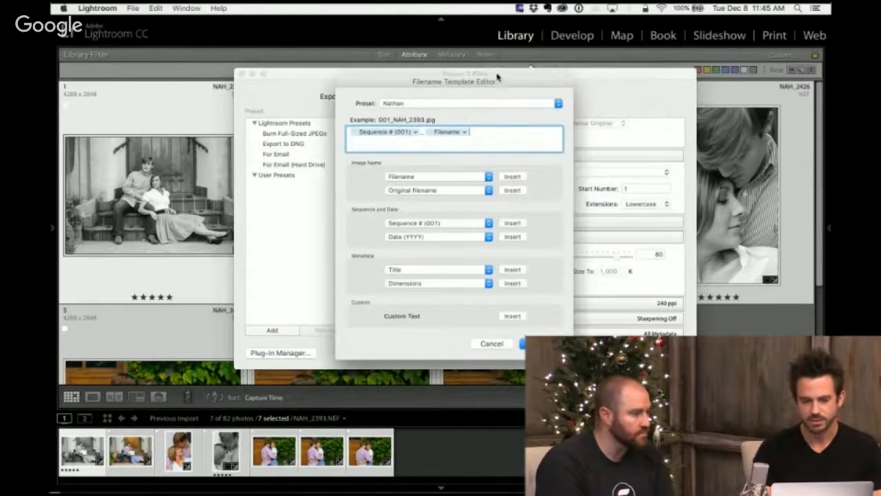
drag(484, 80, 482, 91)
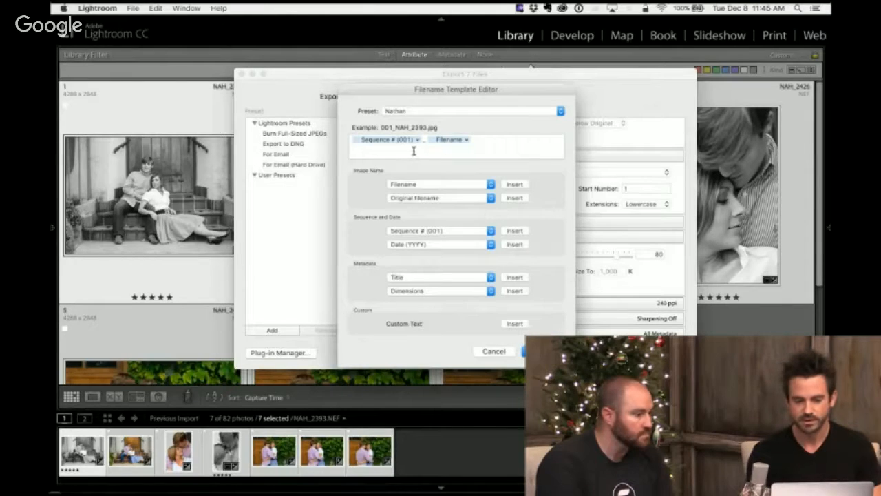
- Clear the filename template and rebuild it as Sequence # (001), an underscore and Filename
click(481, 139)
key(BackSpace)
key(BackSpace)
key(BackSpace)
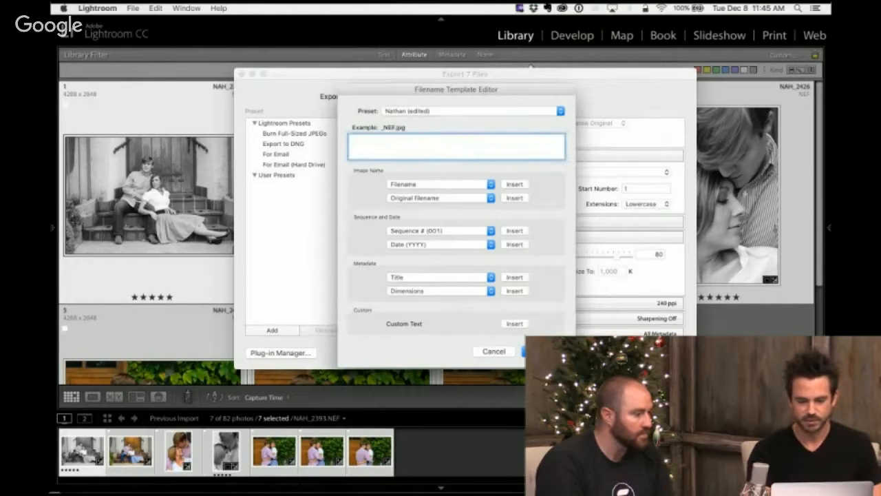
click(491, 232)
click(534, 230)
click(515, 231)
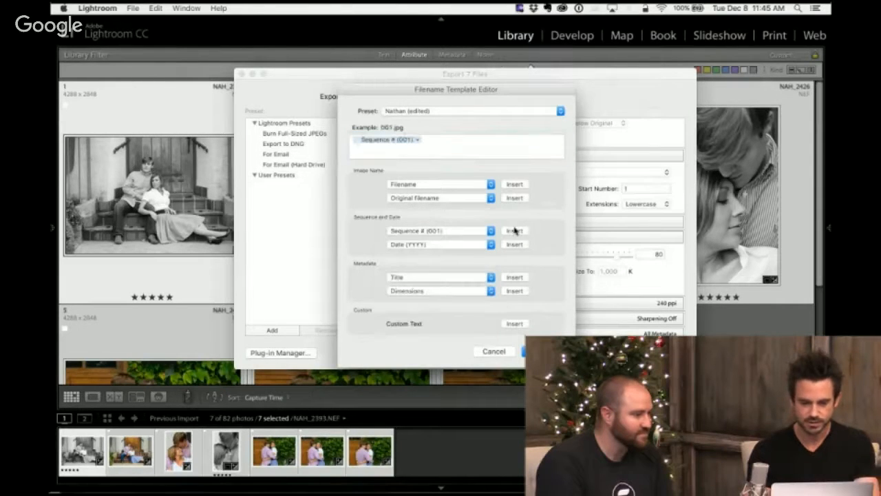
click(460, 139)
text(_)
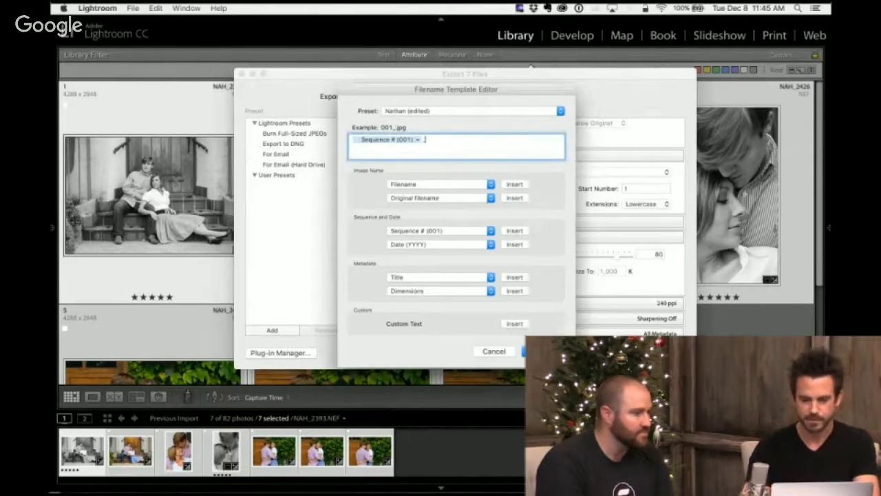
click(513, 185)
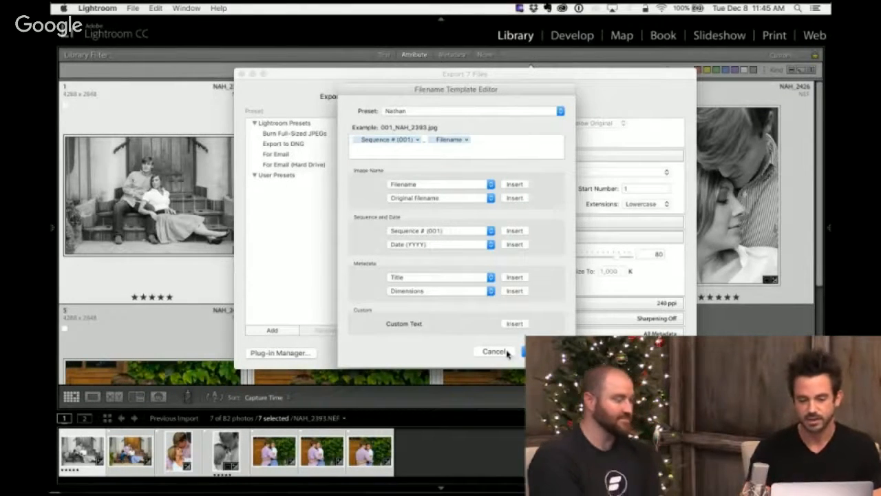
- Look through the filename template presets, cancel the template editor and disable renaming of the exported files
click(545, 110)
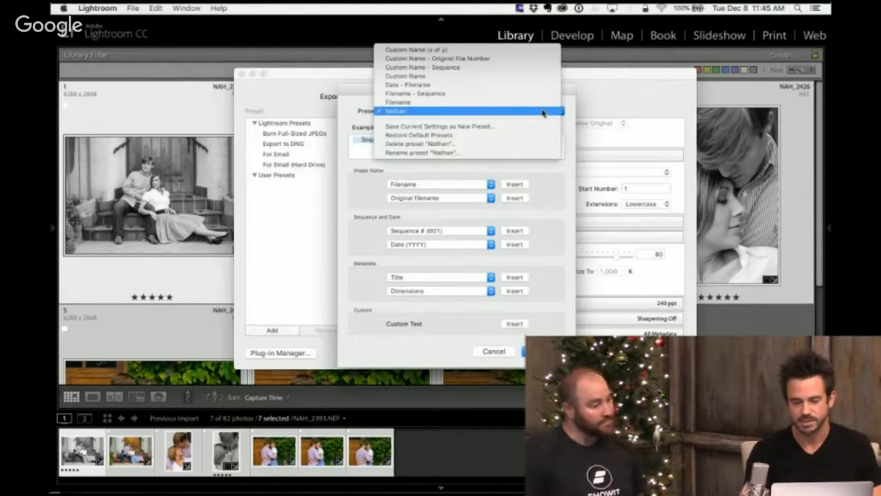
click(499, 354)
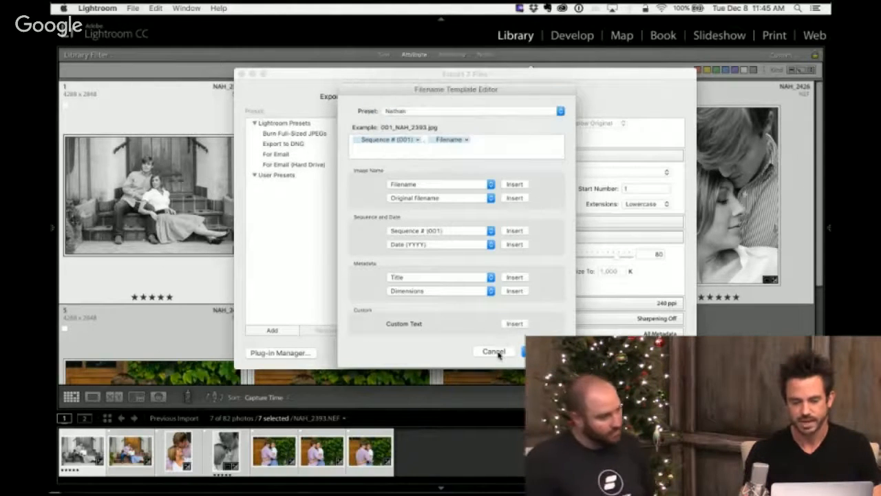
click(495, 352)
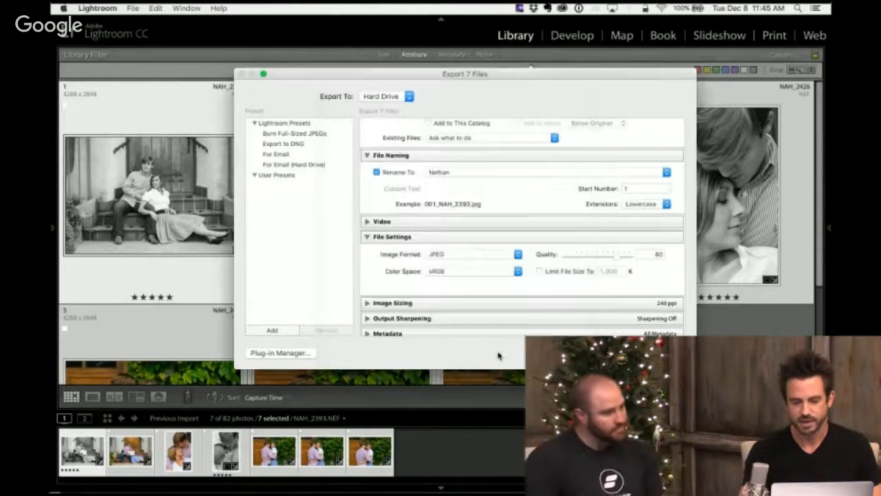
click(376, 172)
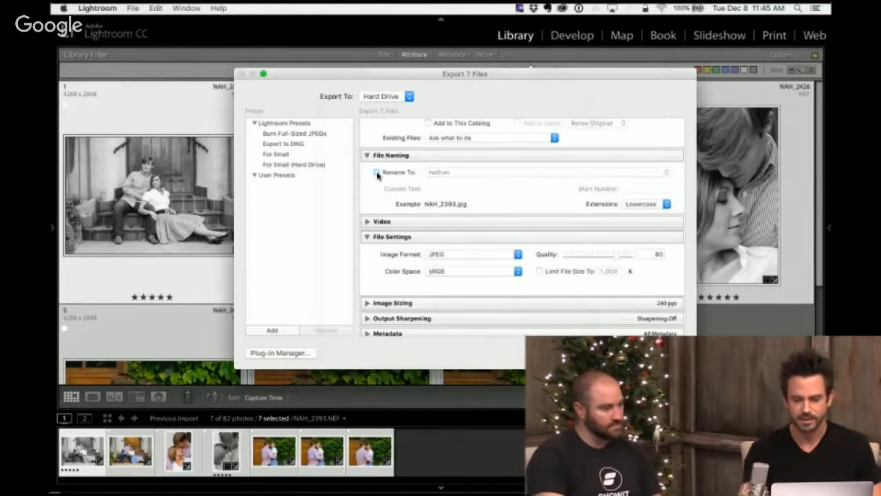
- Review the image sizing and output sharpening options, and export the seven selected photos
scroll(563, 240, down, 3)
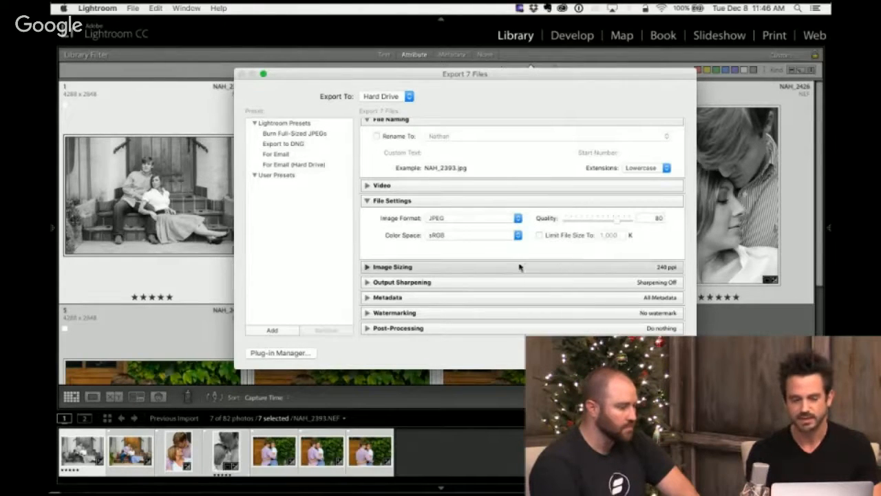
click(375, 270)
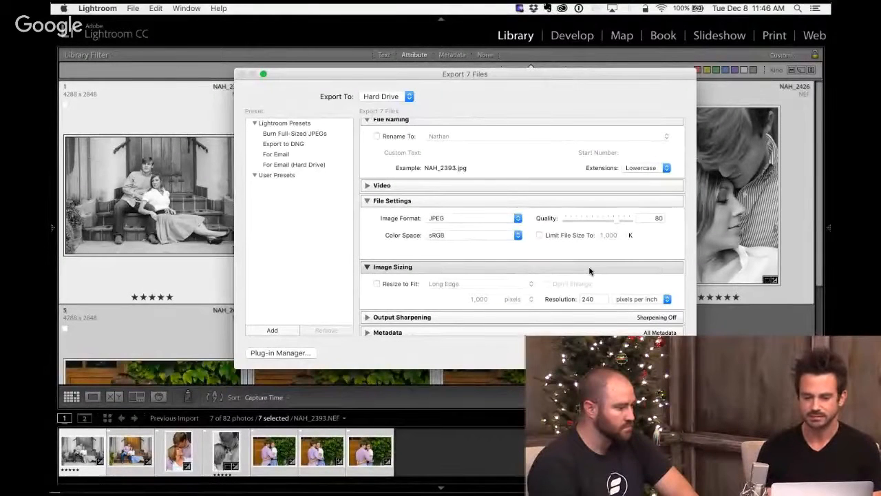
scroll(589, 271, down, 3)
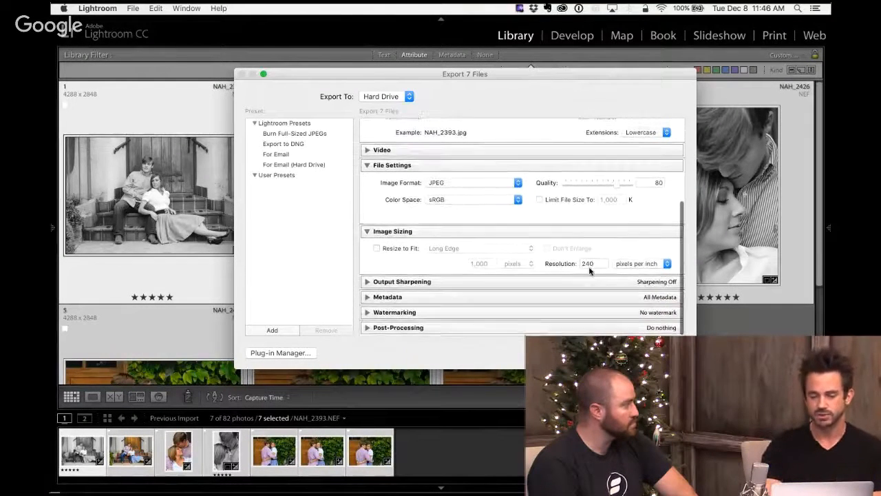
click(367, 283)
scroll(462, 275, down, 2)
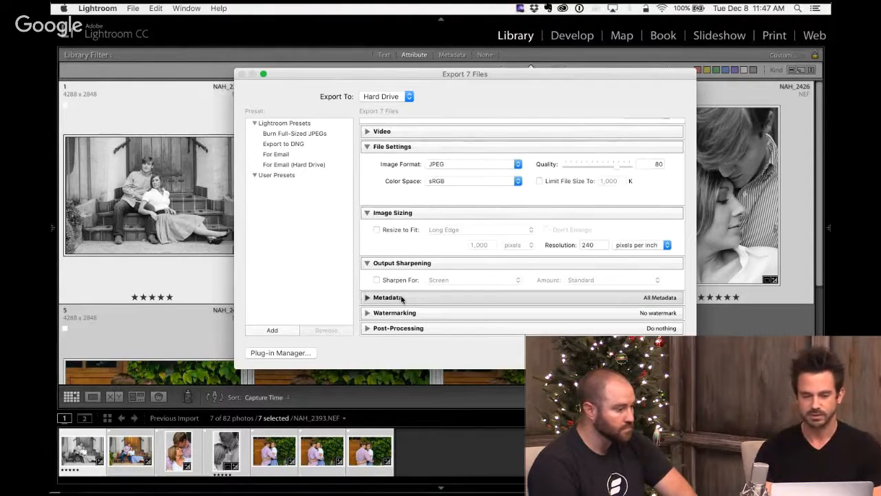
scroll(529, 278, up, 5)
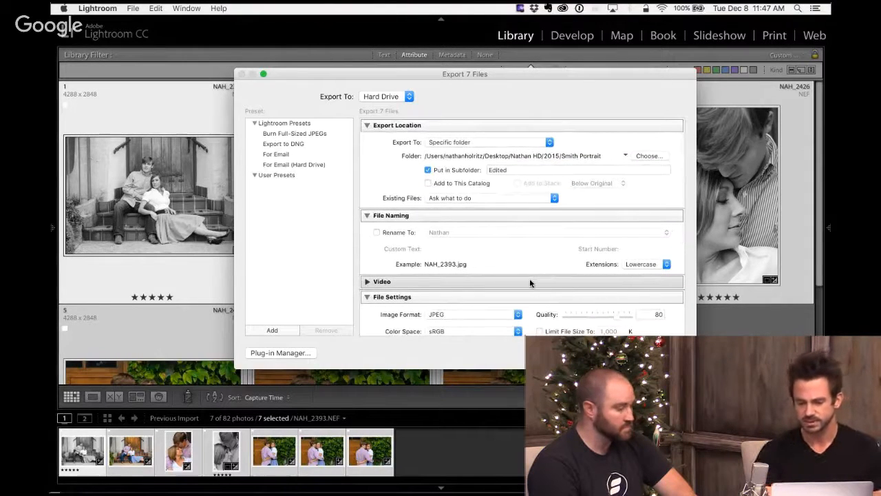
click(661, 354)
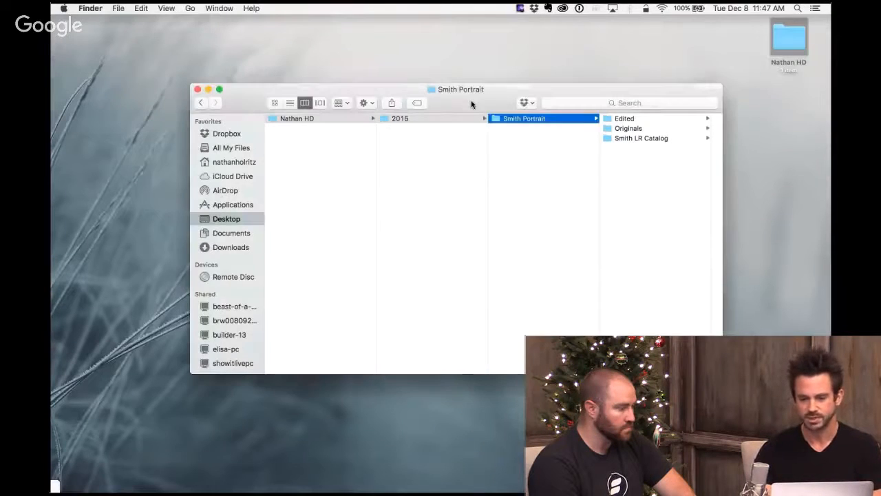
- Switch to Finder and view the contents of the Smith LR Catalog folder inside Smith Portrait
drag(471, 105, 464, 104)
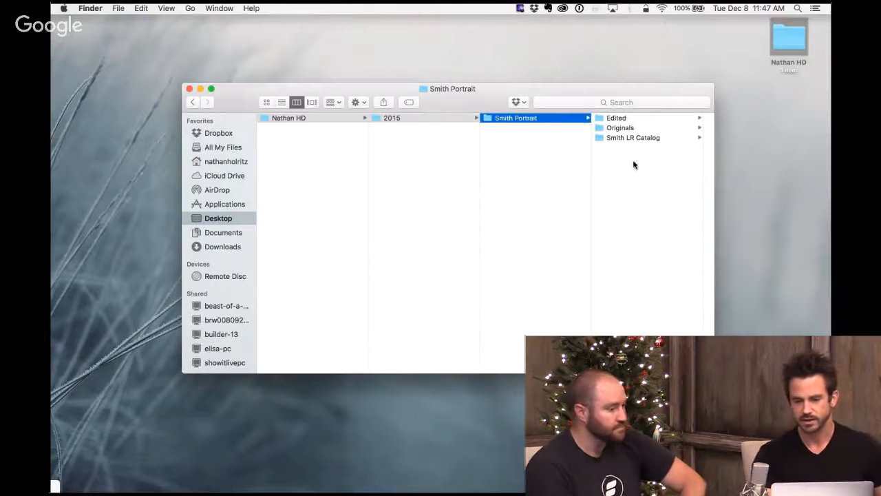
click(640, 138)
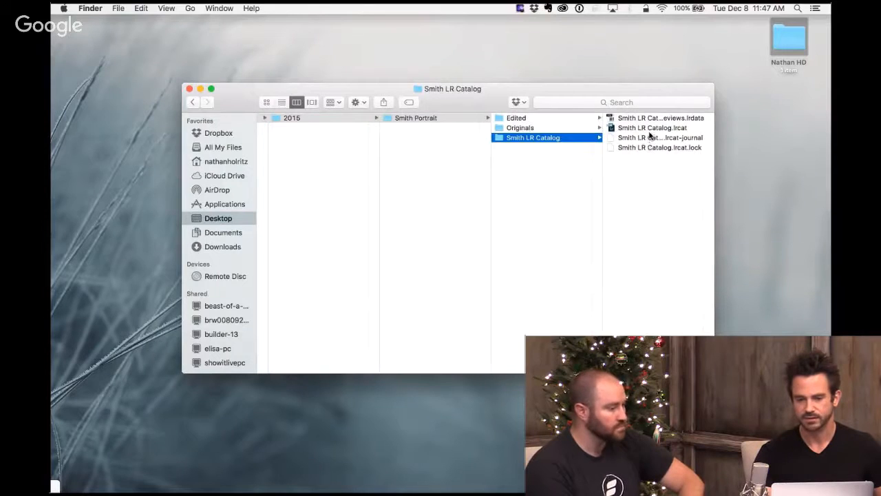
scroll(586, 184, left, 2)
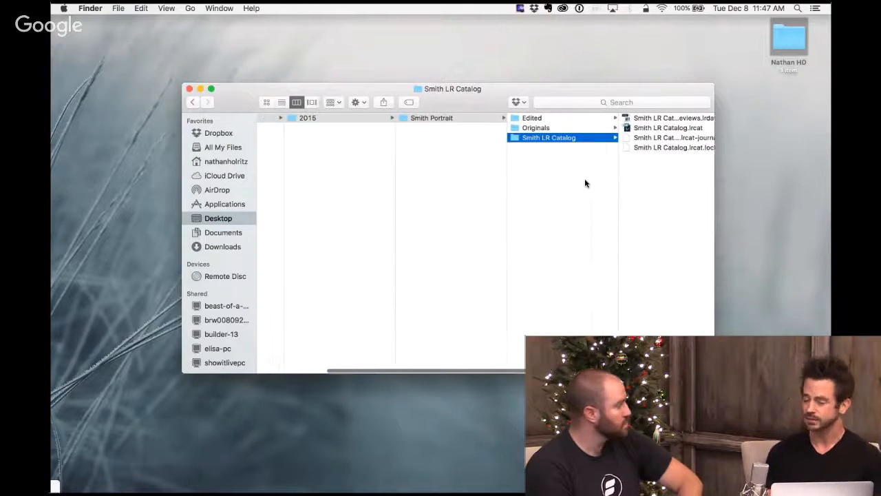